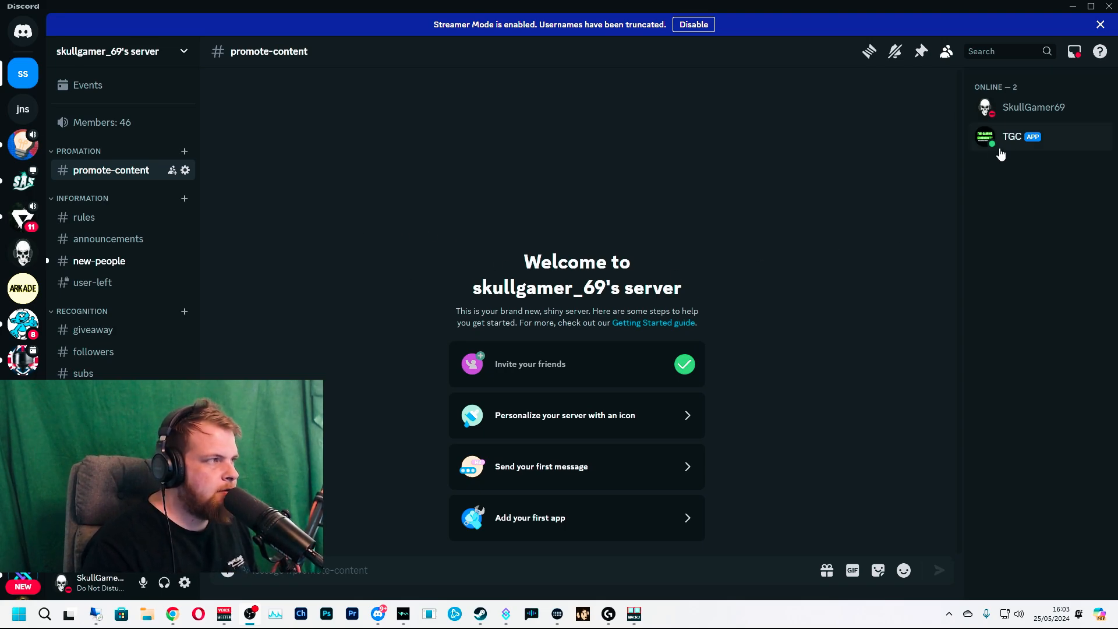
# Assign both 'bots' roles to the TGC bot from its member-list context menu.
pyautogui.rightClick(1013, 137)
pyautogui.moveTo(941, 471)
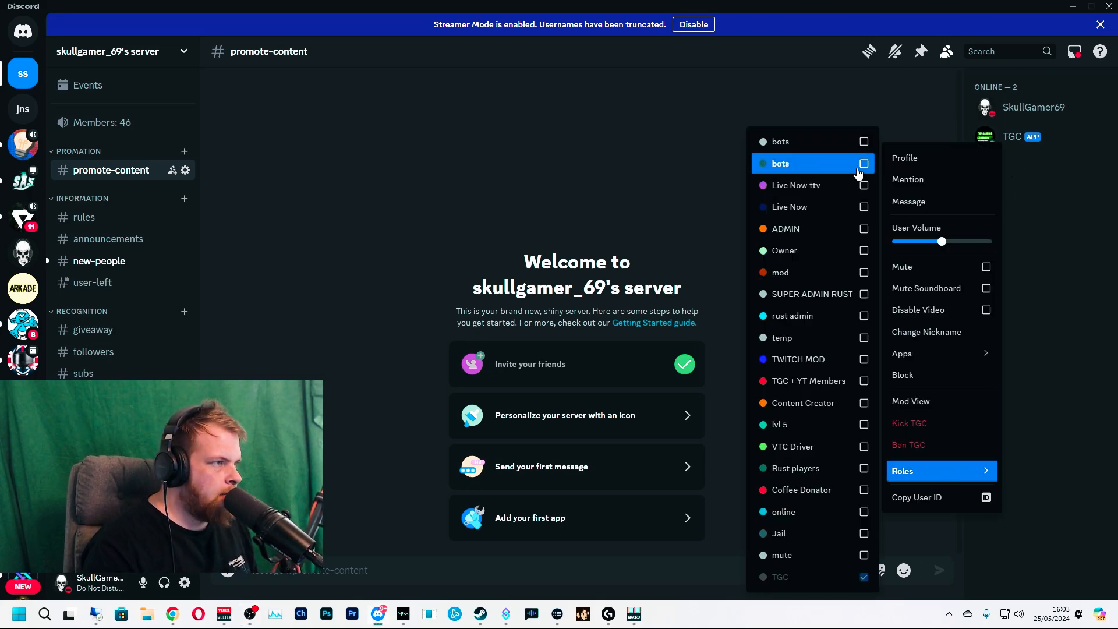
pyautogui.click(864, 141)
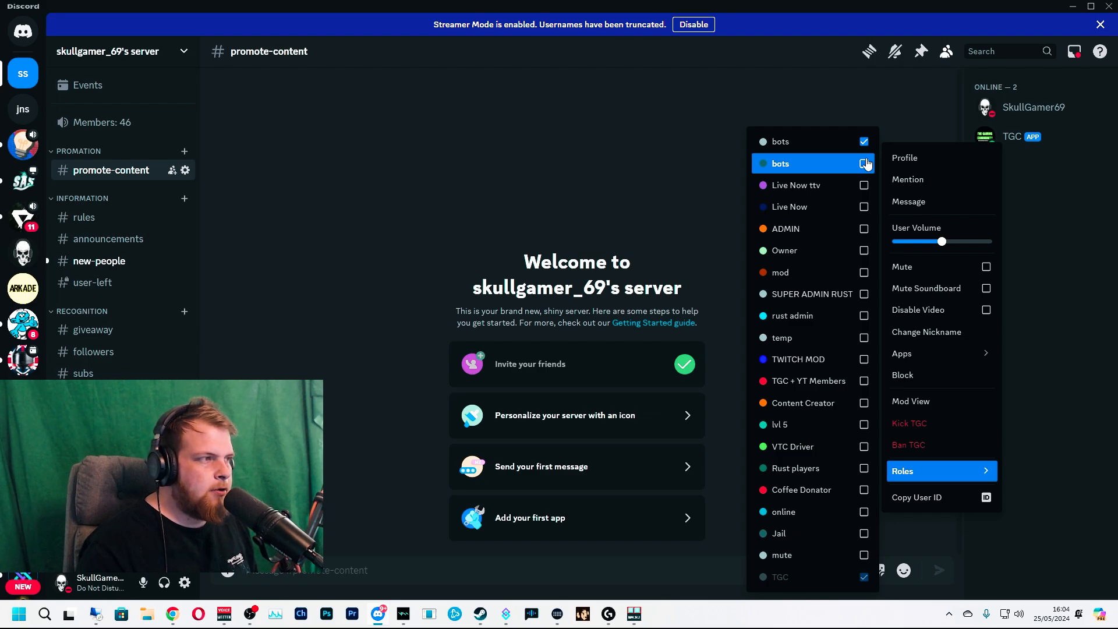
pyautogui.click(864, 164)
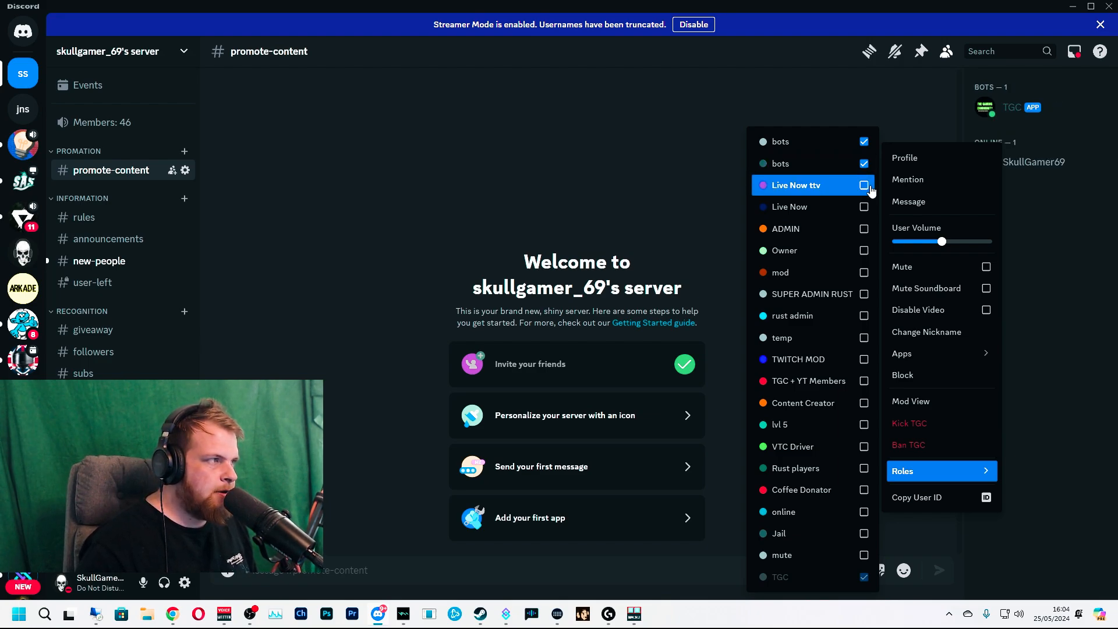
pyautogui.click(1076, 523)
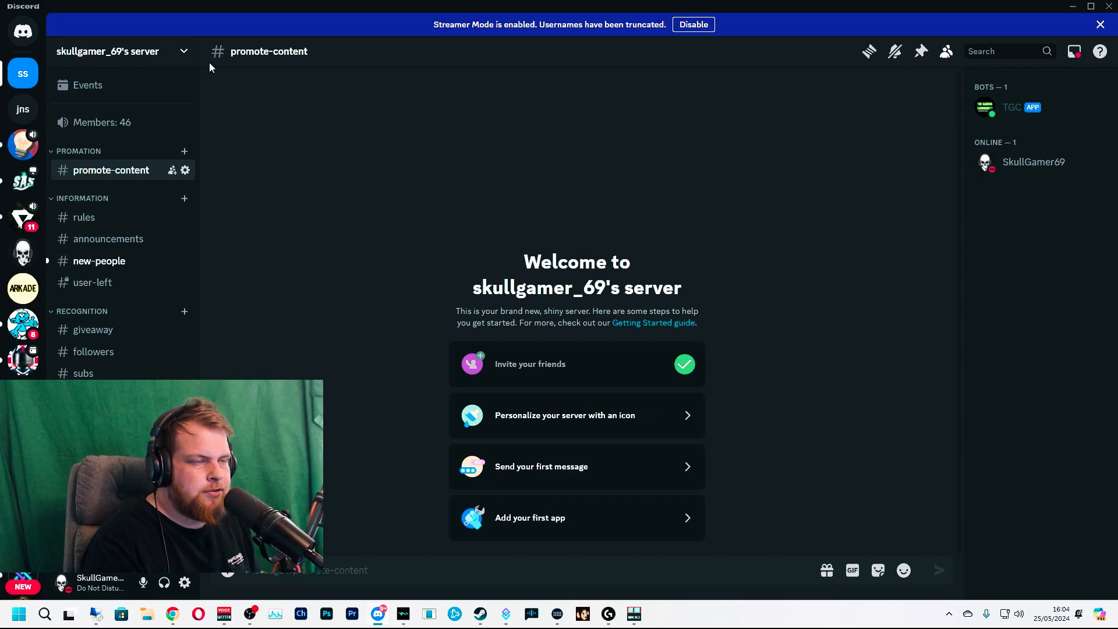
# View the ADMIN role's permissions in Server Settings > Roles, showing Administrator enabled.
pyautogui.click(187, 53)
pyautogui.click(114, 135)
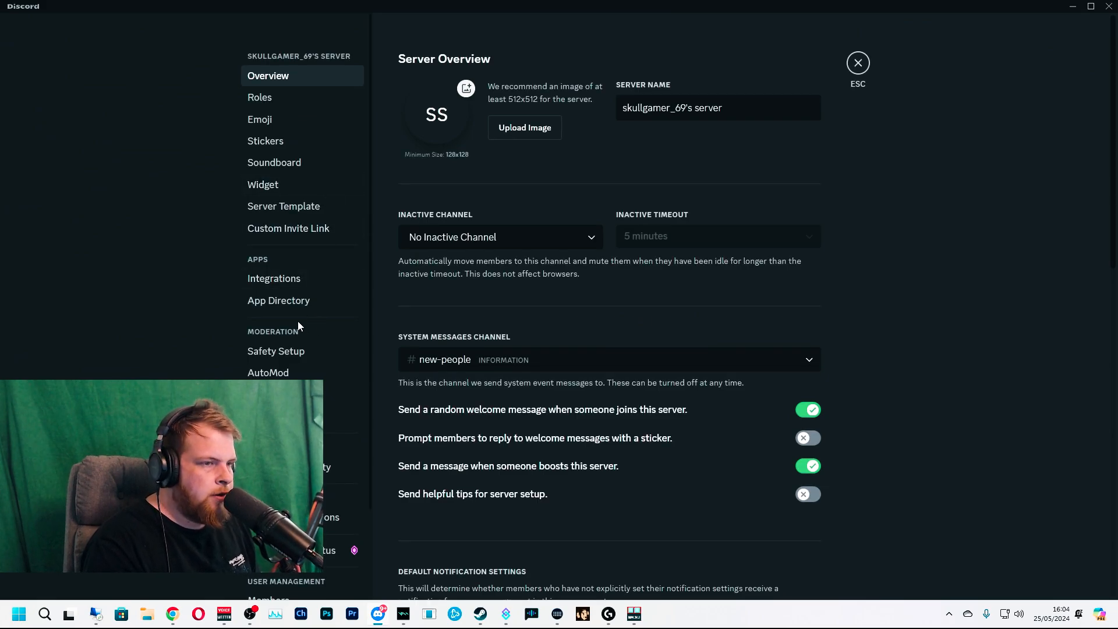
pyautogui.scroll(-3, 298, 321)
pyautogui.scroll(3, 314, 345)
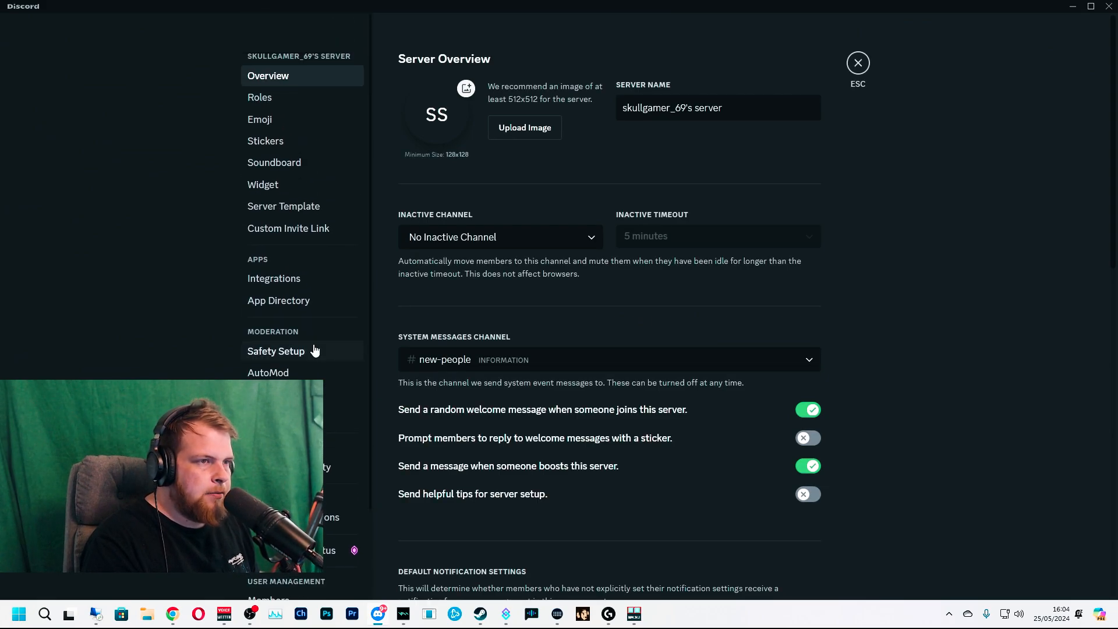
pyautogui.click(260, 96)
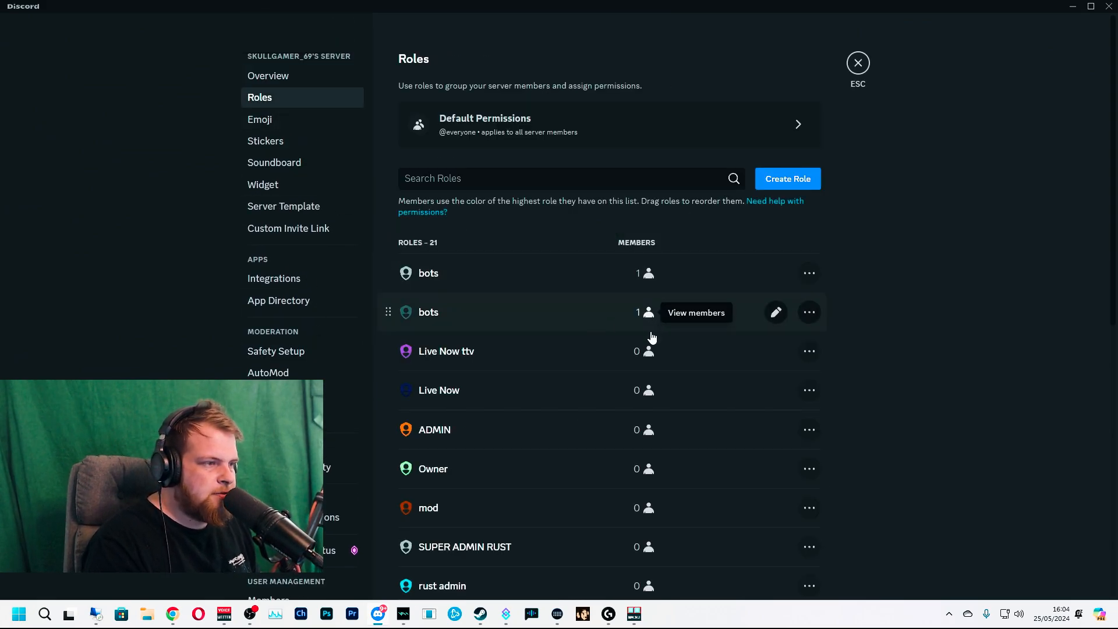
pyautogui.scroll(-4, 650, 343)
pyautogui.scroll(3, 650, 343)
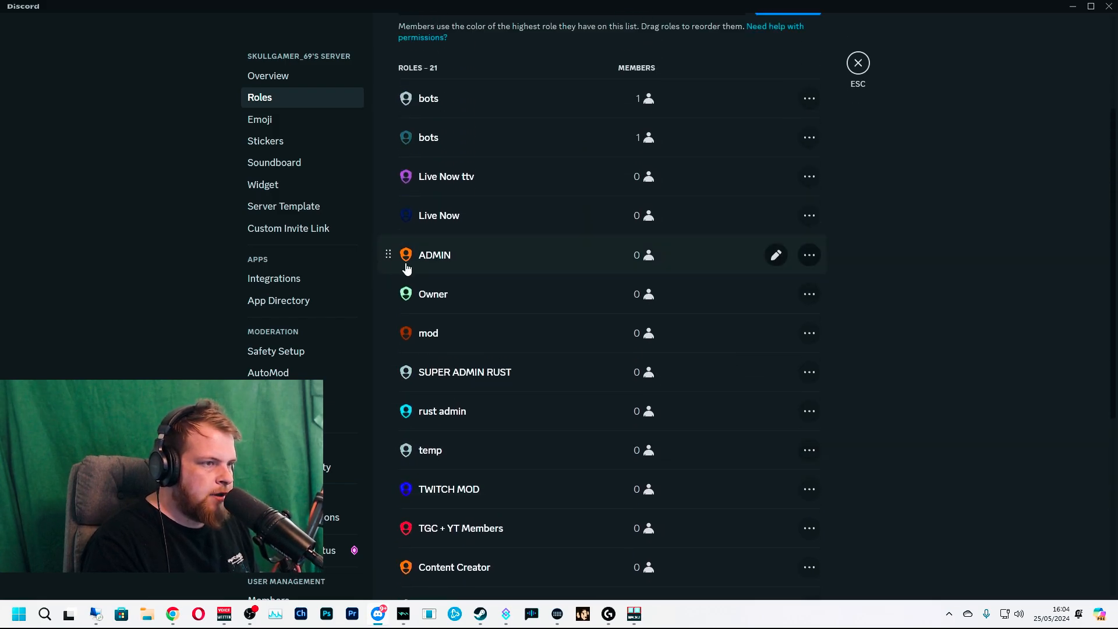
pyautogui.click(429, 262)
pyautogui.click(616, 89)
pyautogui.scroll(-10, 716, 406)
pyautogui.scroll(-10, 716, 406)
pyautogui.scroll(-5, 716, 406)
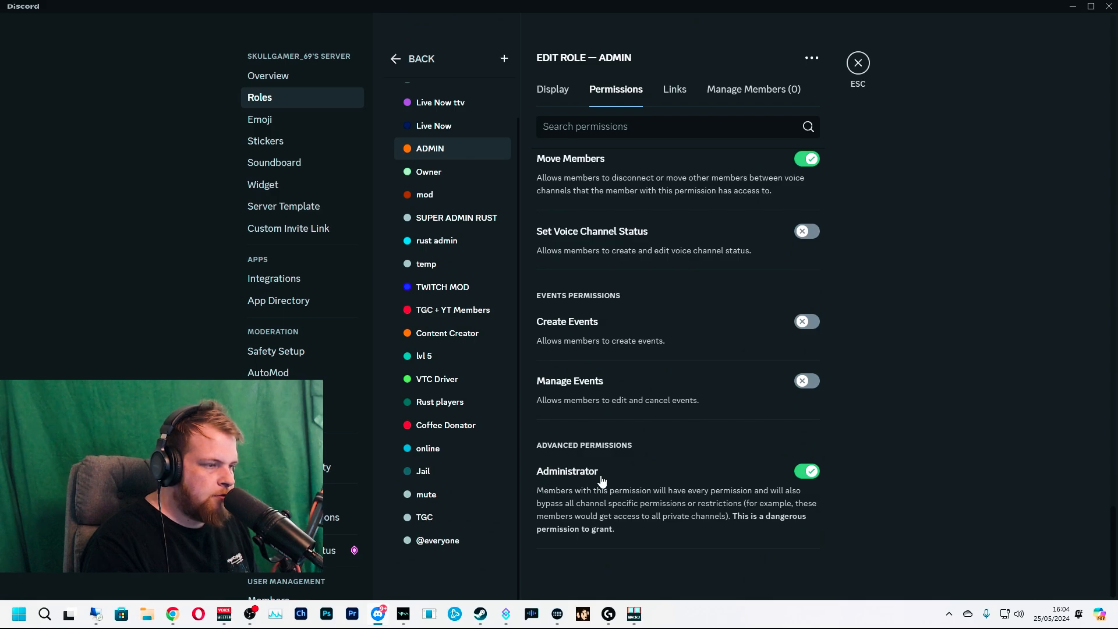
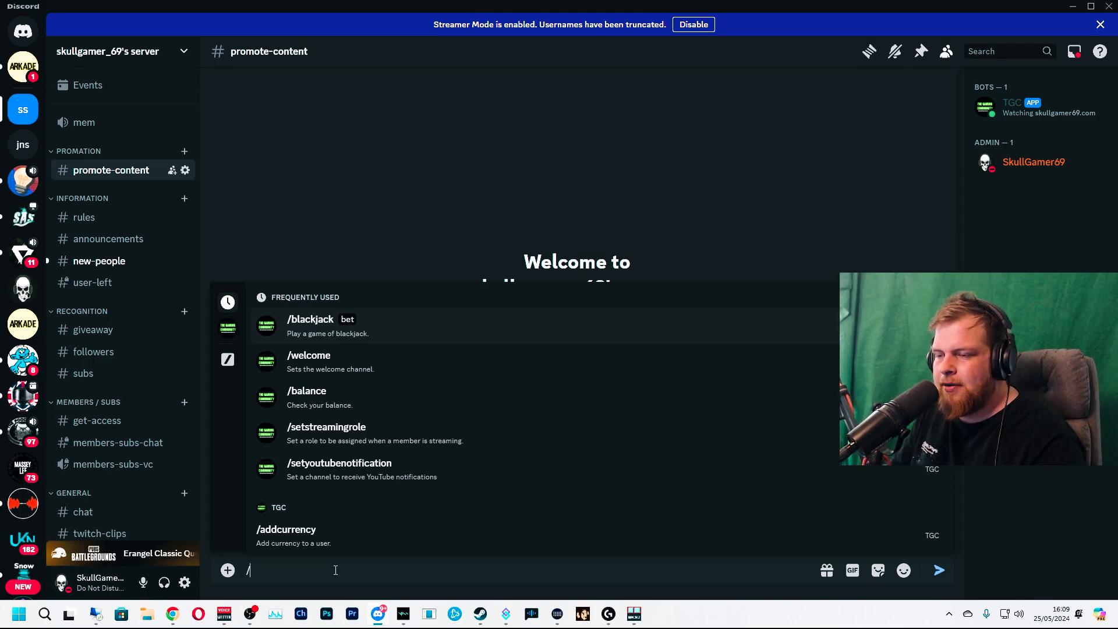
pyautogui.write('we')
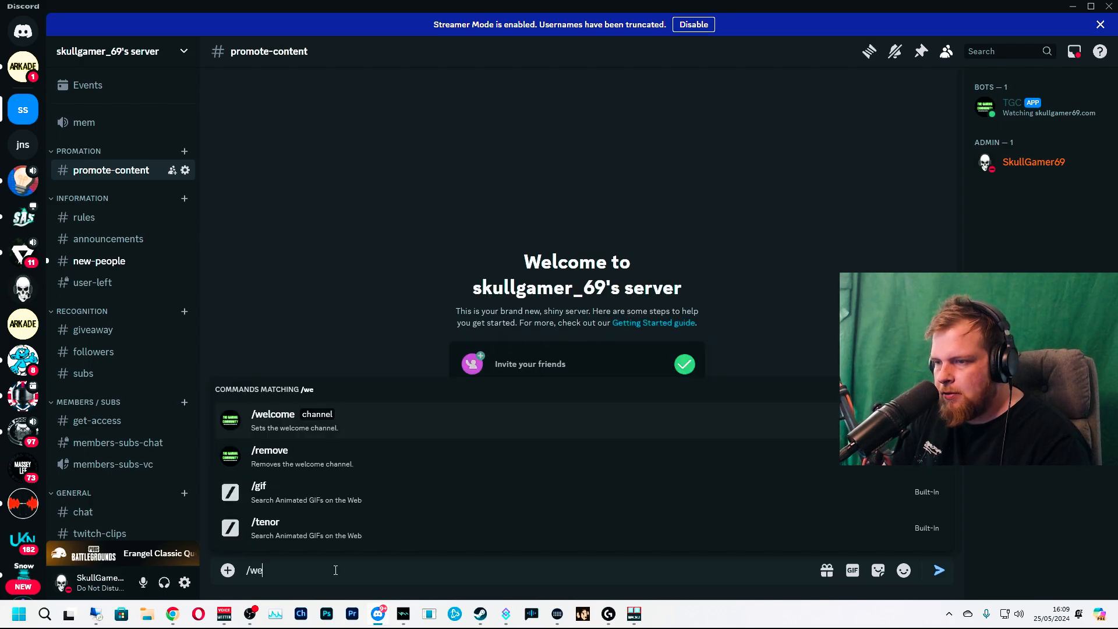
# Run /welcome setting the bot's welcome channel to #new-people and switch to that channel.
pyautogui.press('Tab')
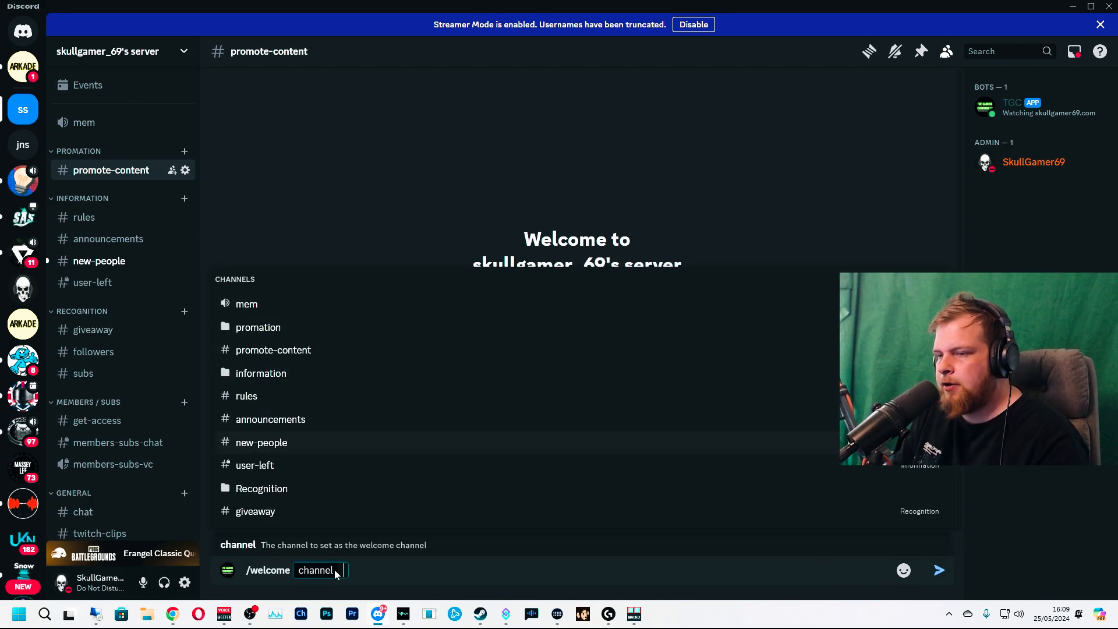
pyautogui.press('Return')
pyautogui.press('Return')
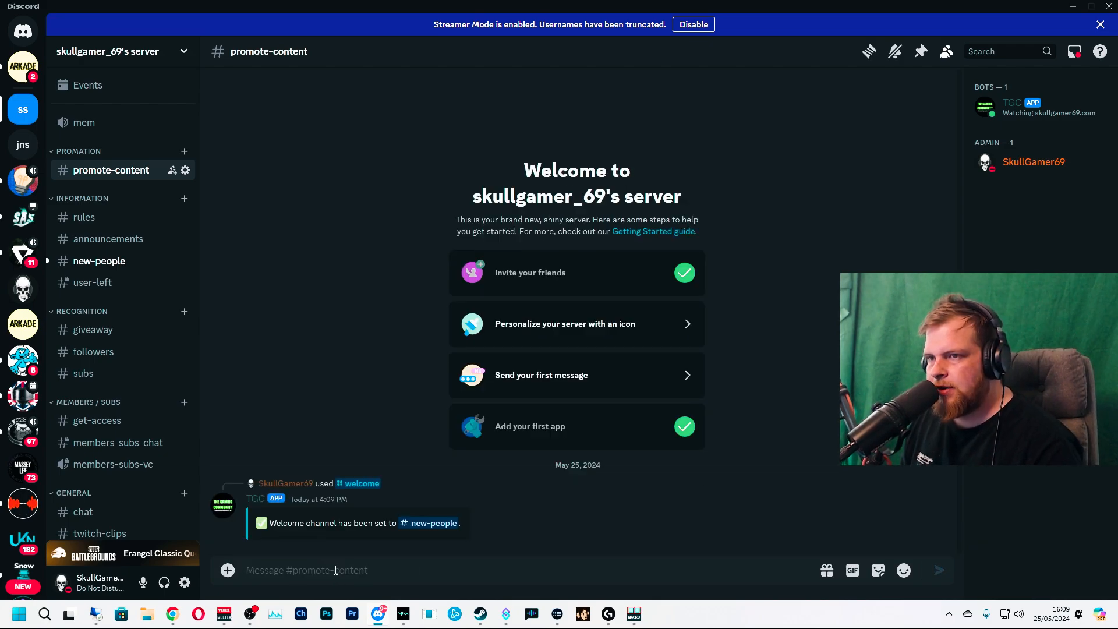
pyautogui.click(109, 261)
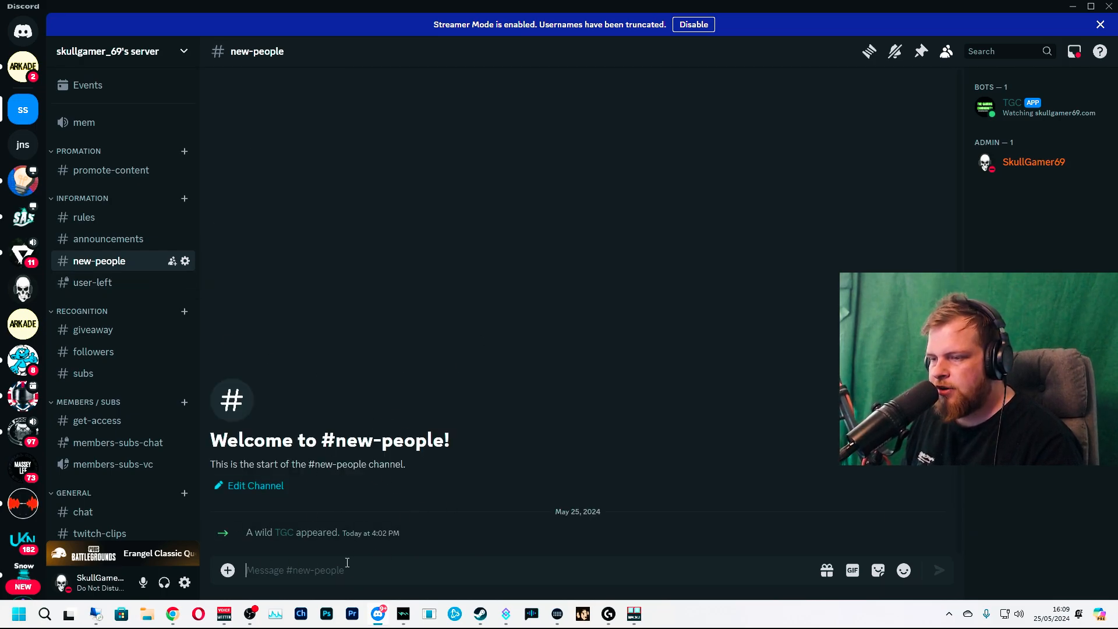
pyautogui.moveTo(436, 534)
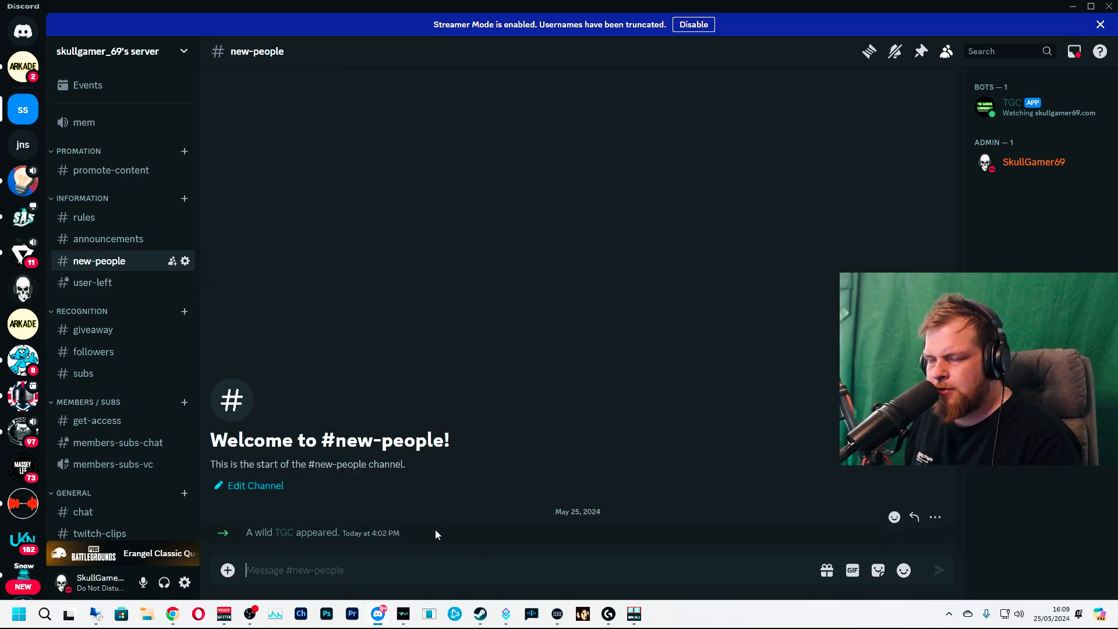
# In Server Settings, switch off random welcome messages for new joiners and save.
pyautogui.click(183, 53)
pyautogui.click(104, 136)
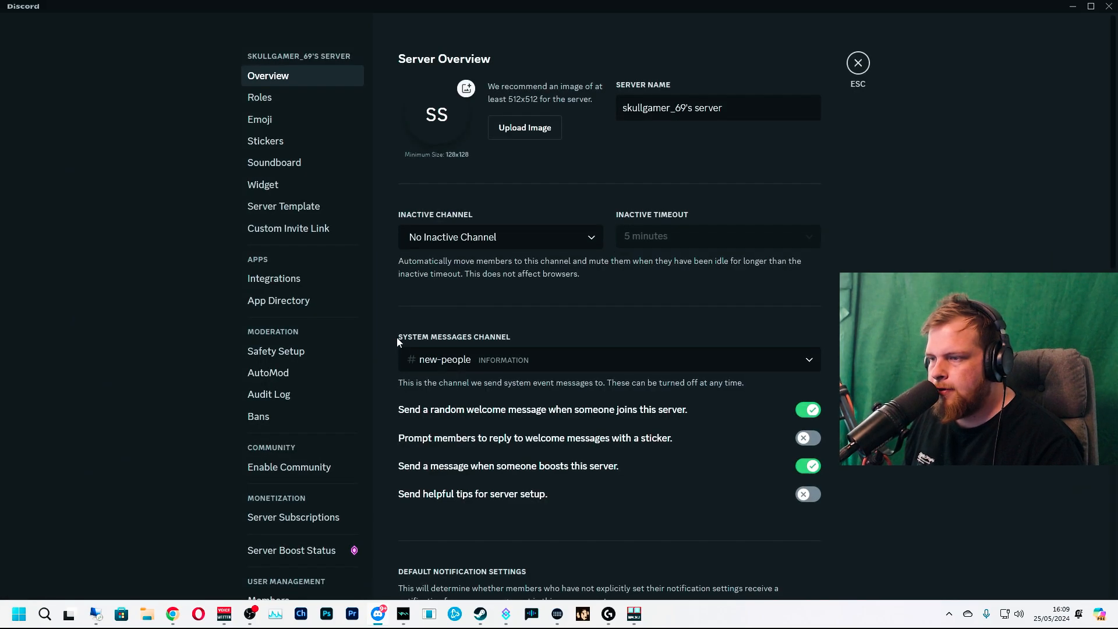
pyautogui.click(807, 410)
pyautogui.click(804, 566)
pyautogui.click(858, 62)
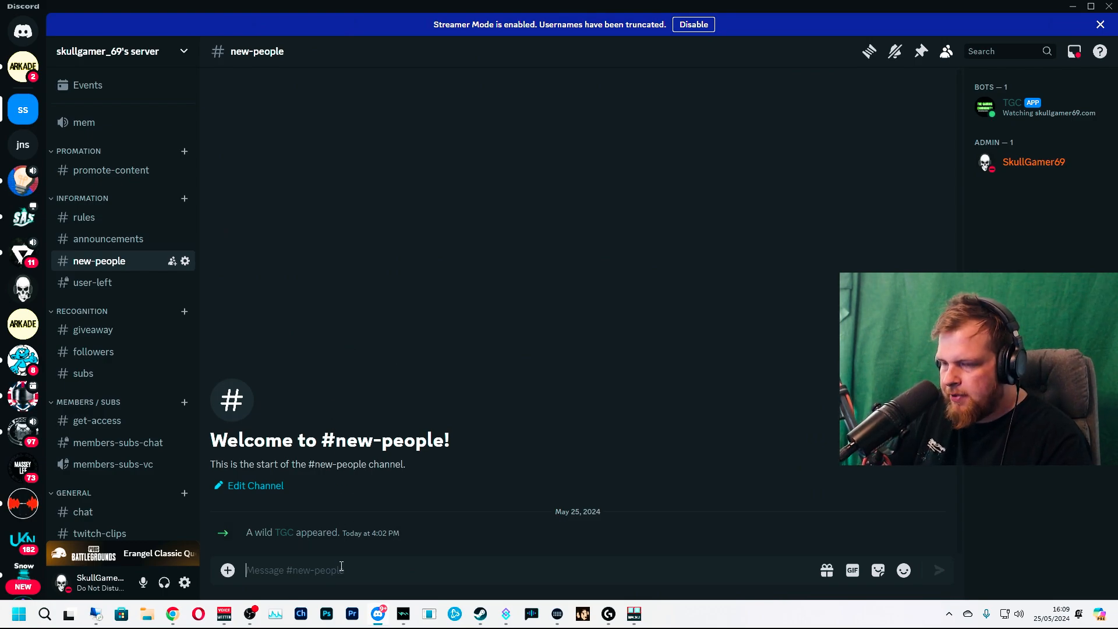
pyautogui.write('/')
pyautogui.write('s')
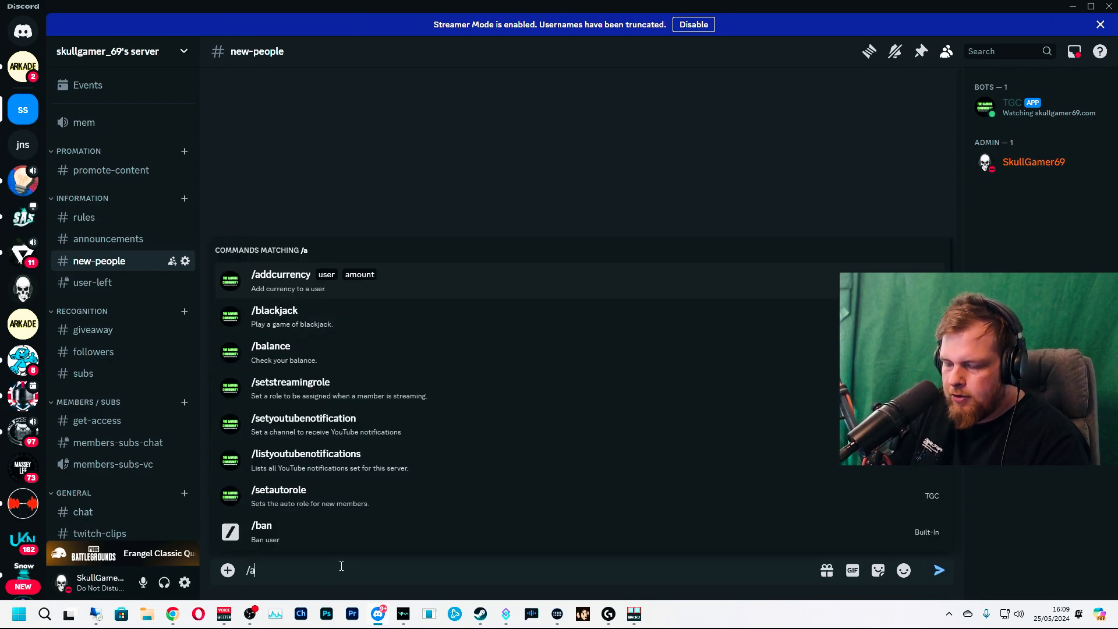
pyautogui.write('eta')
# Run /setautorole so new members get the online role.
pyautogui.press('Tab')
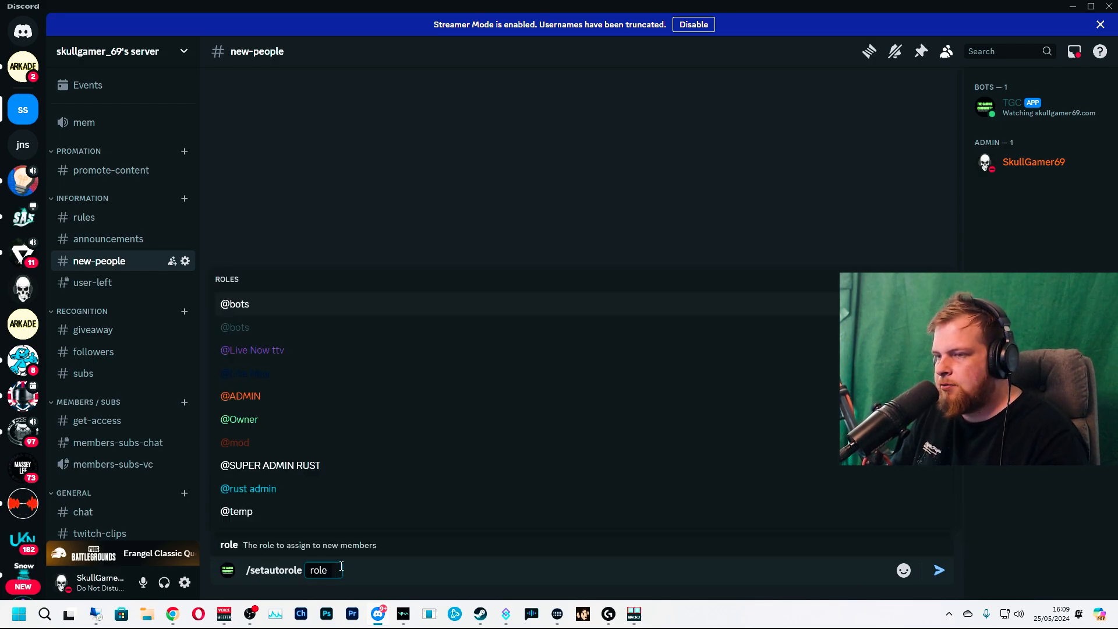
pyautogui.write(' on')
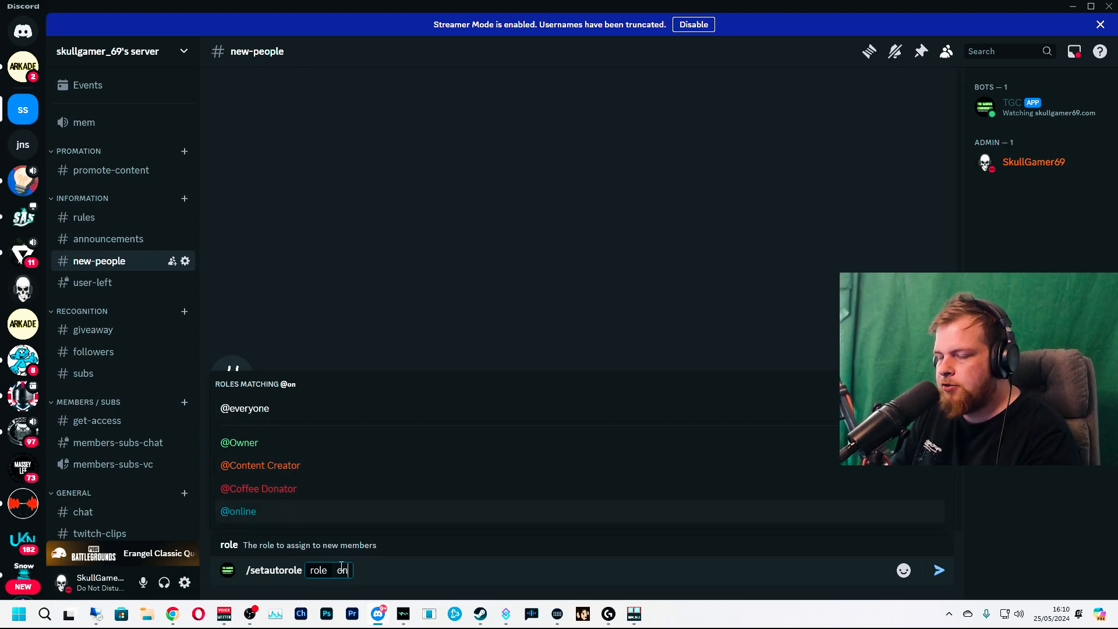
pyautogui.press('Return')
pyautogui.press('Return')
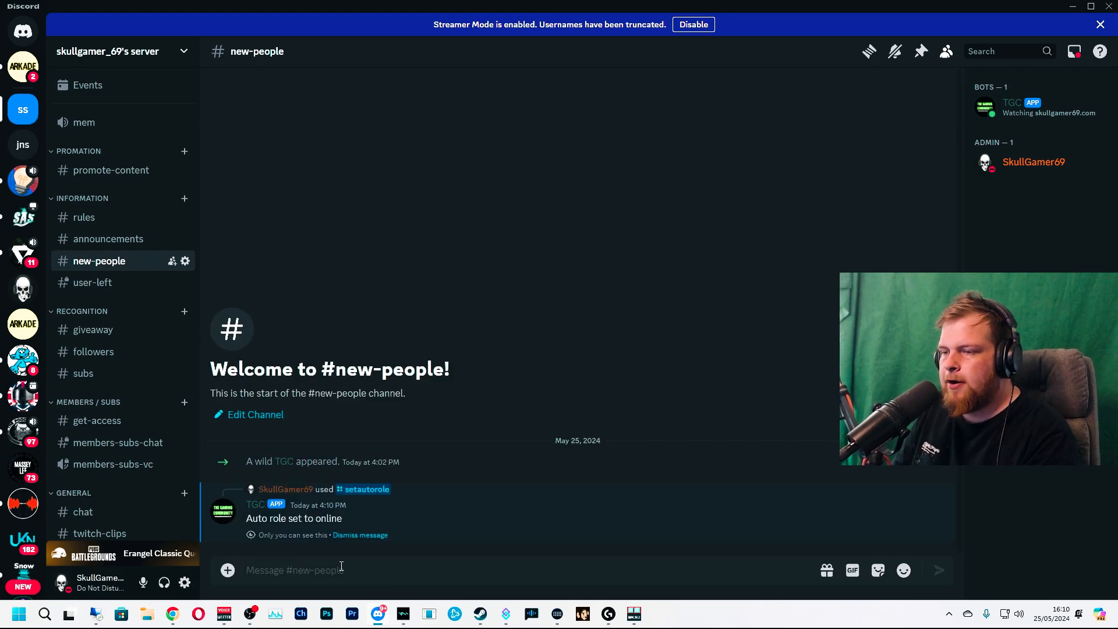
pyautogui.write('/')
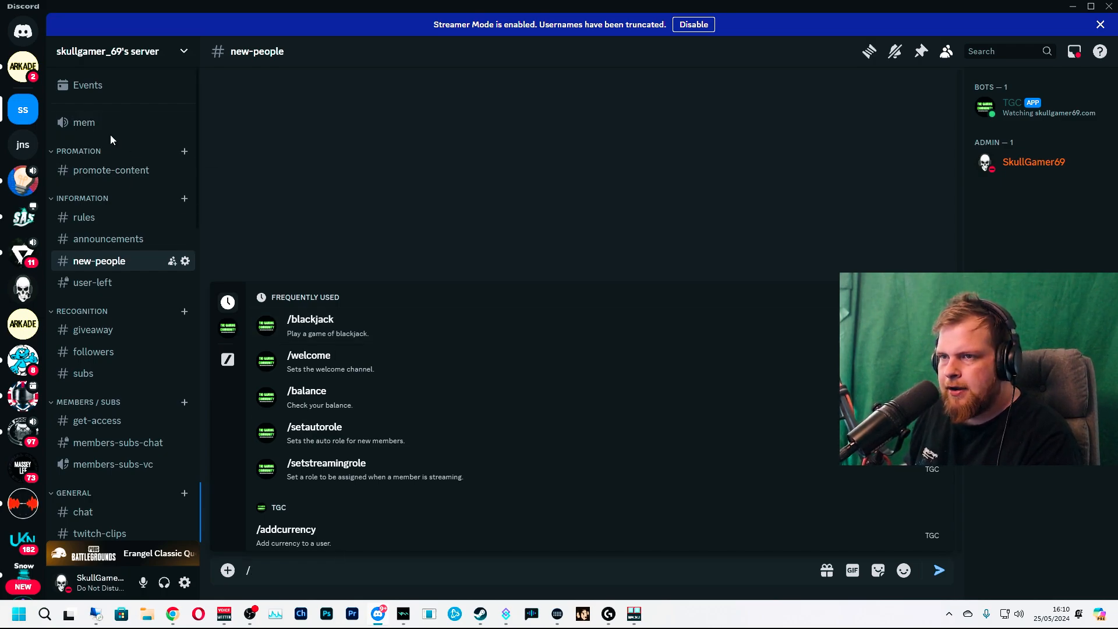
pyautogui.moveTo(96, 123)
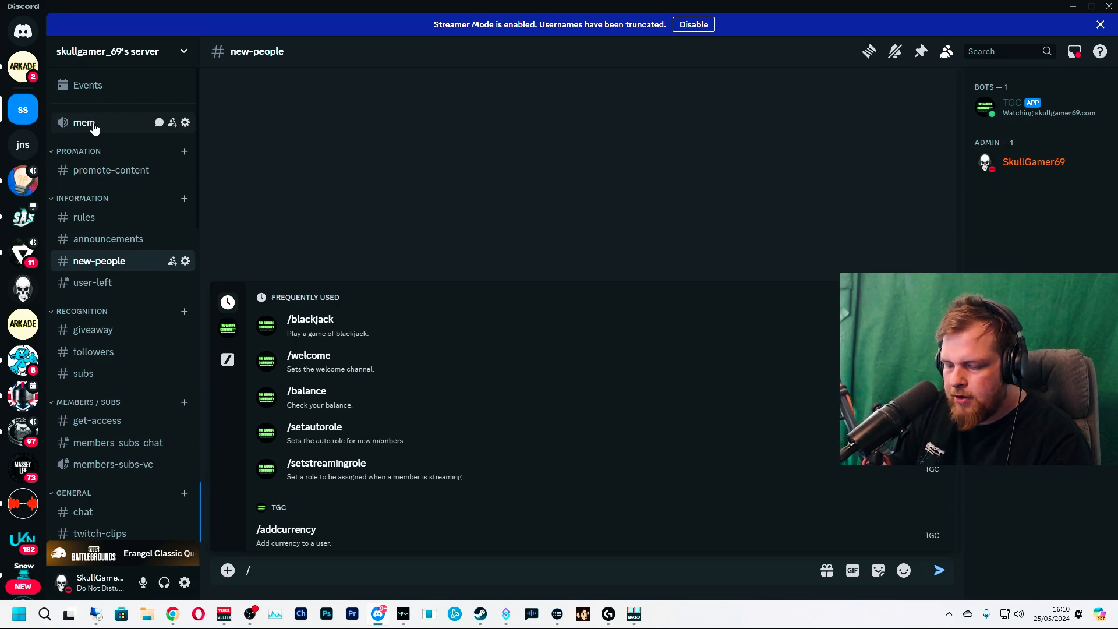
pyautogui.write('set')
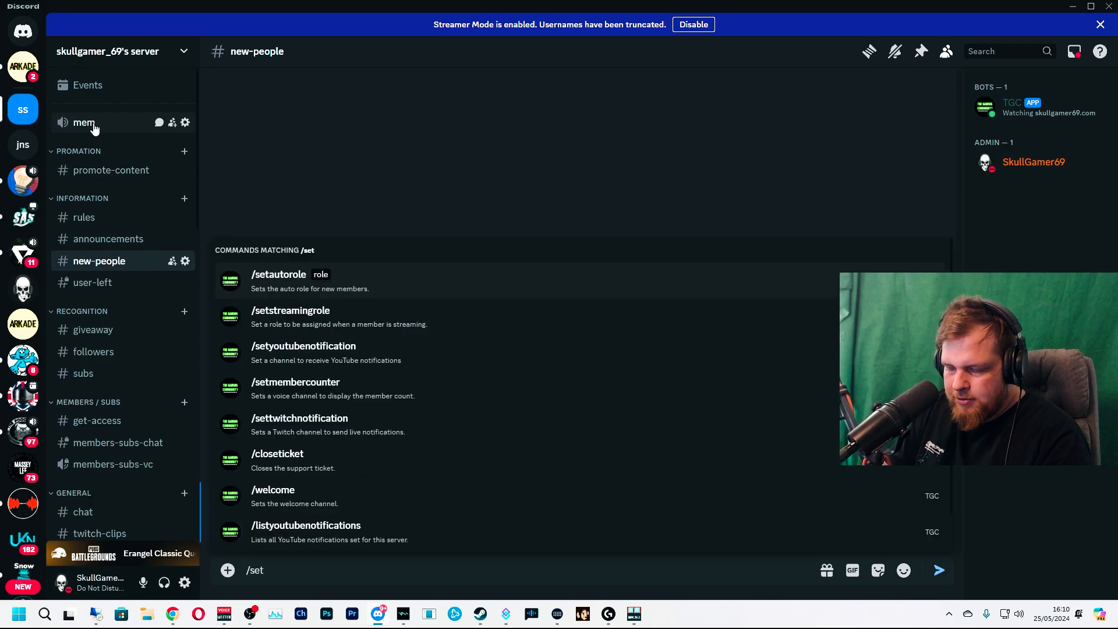
# Run /setmembercounter on the mem voice channel, showing Members: 2.
pyautogui.press('BackSpace')
pyautogui.press('Down')
pyautogui.press('Down')
pyautogui.press('Down')
pyautogui.press('Return')
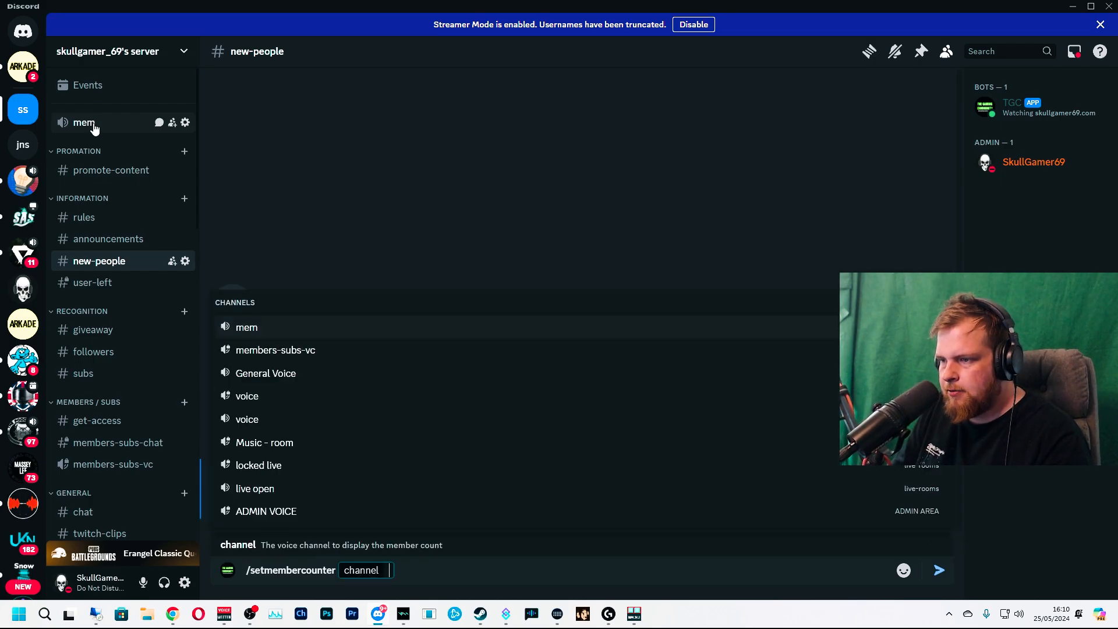
pyautogui.press('Return')
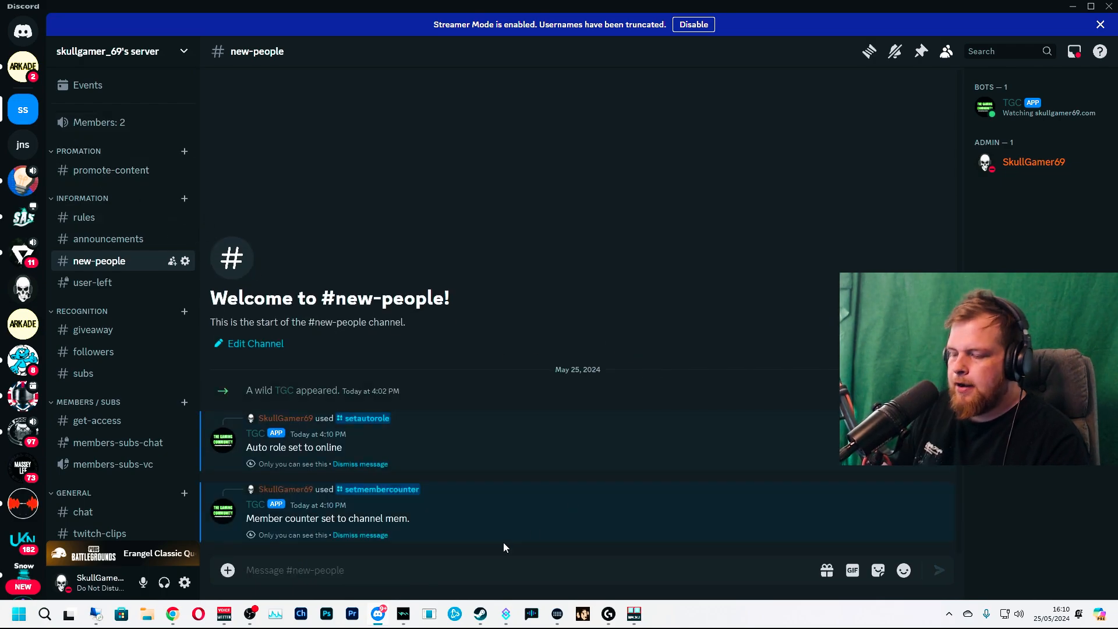
pyautogui.write('#')
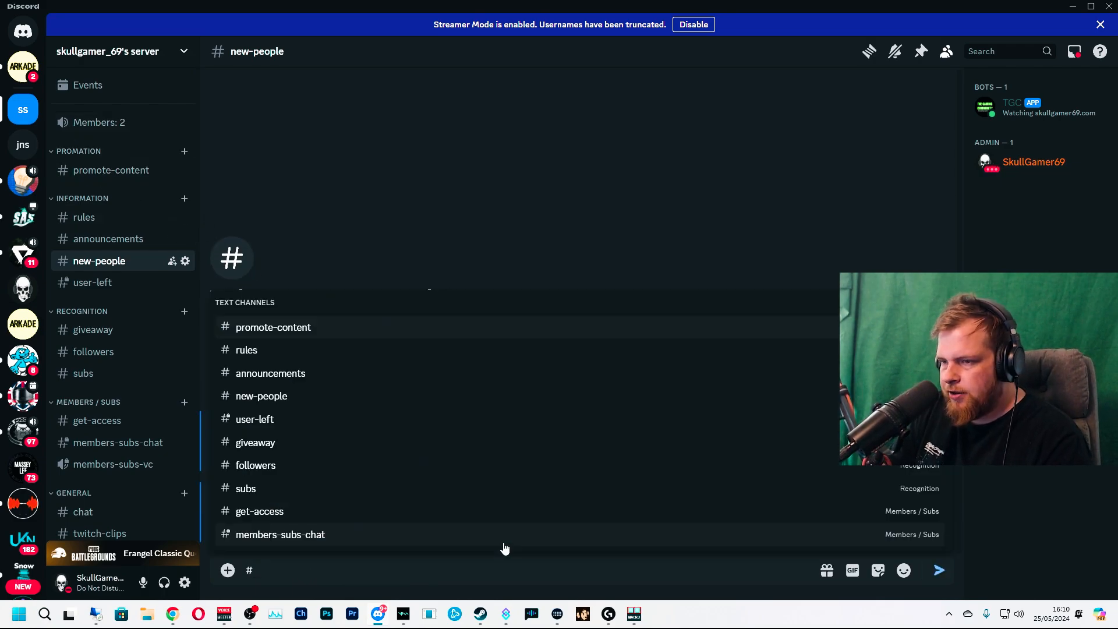
pyautogui.write('set')
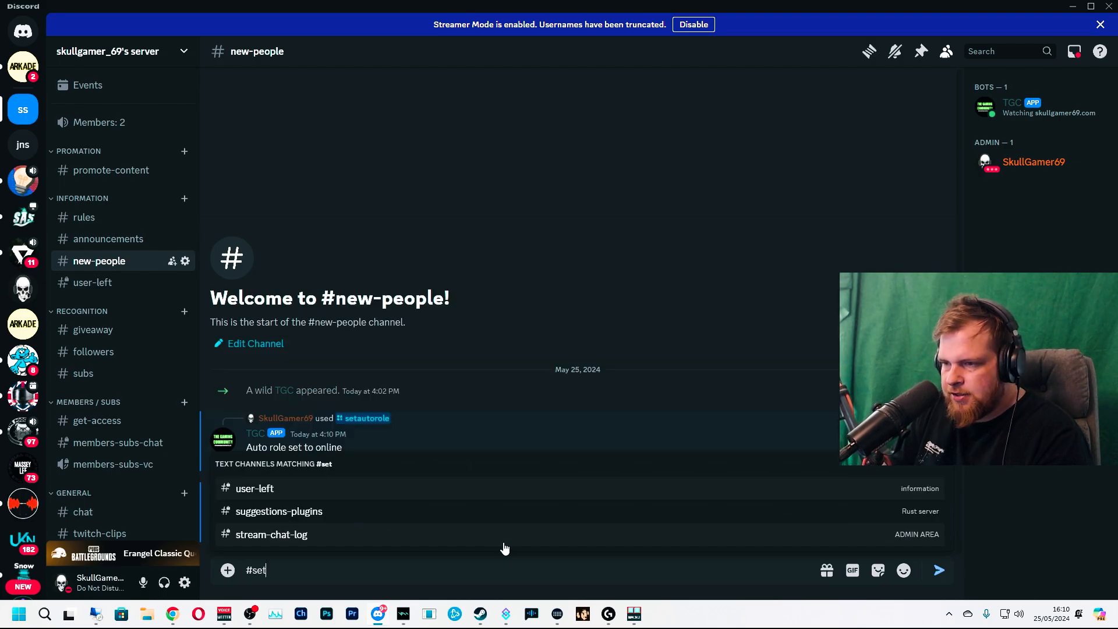
# Start /setyoutubenotification targeting #promote-content, then bring up the SkullGamer69 YouTube page.
pyautogui.hotkey('ctrl', 'a')
pyautogui.press('BackSpace')
pyautogui.write('/')
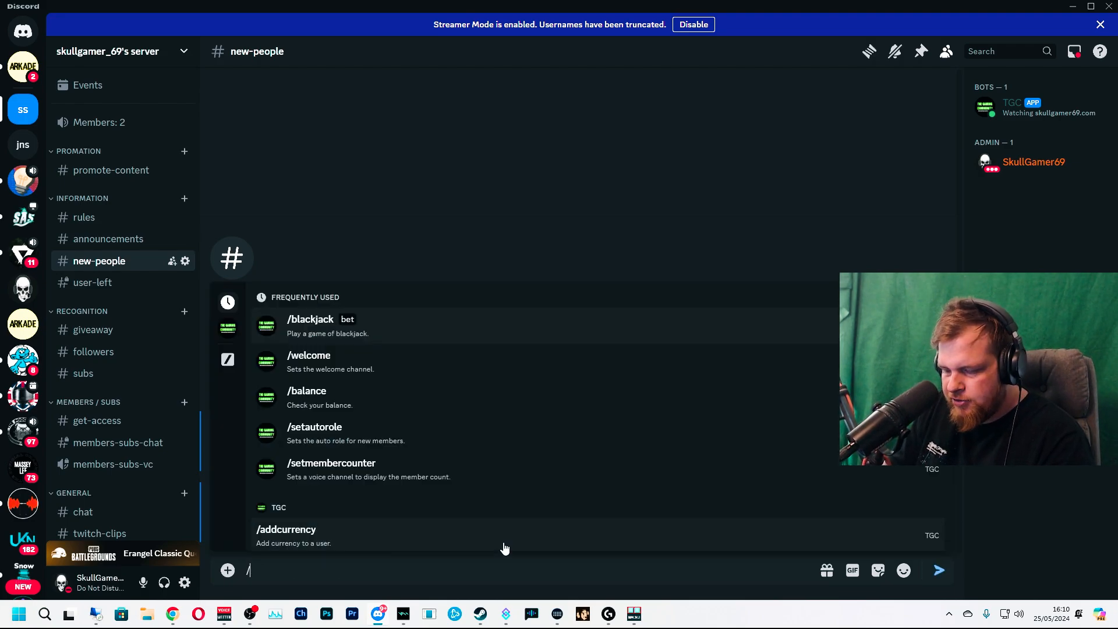
pyautogui.write('set')
pyautogui.press('Return')
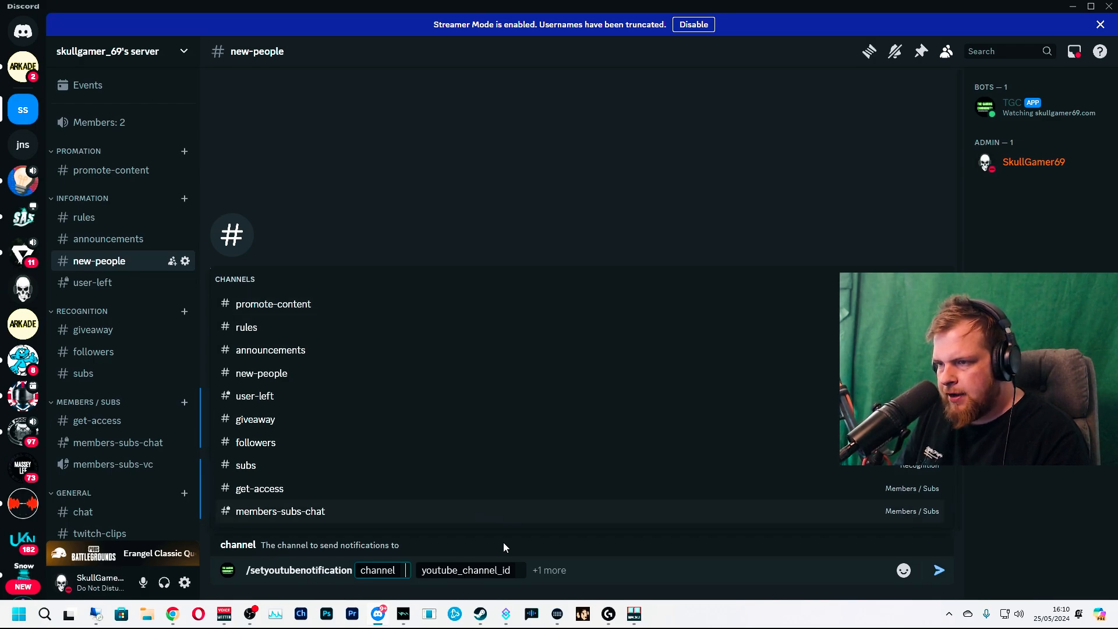
pyautogui.press('Return')
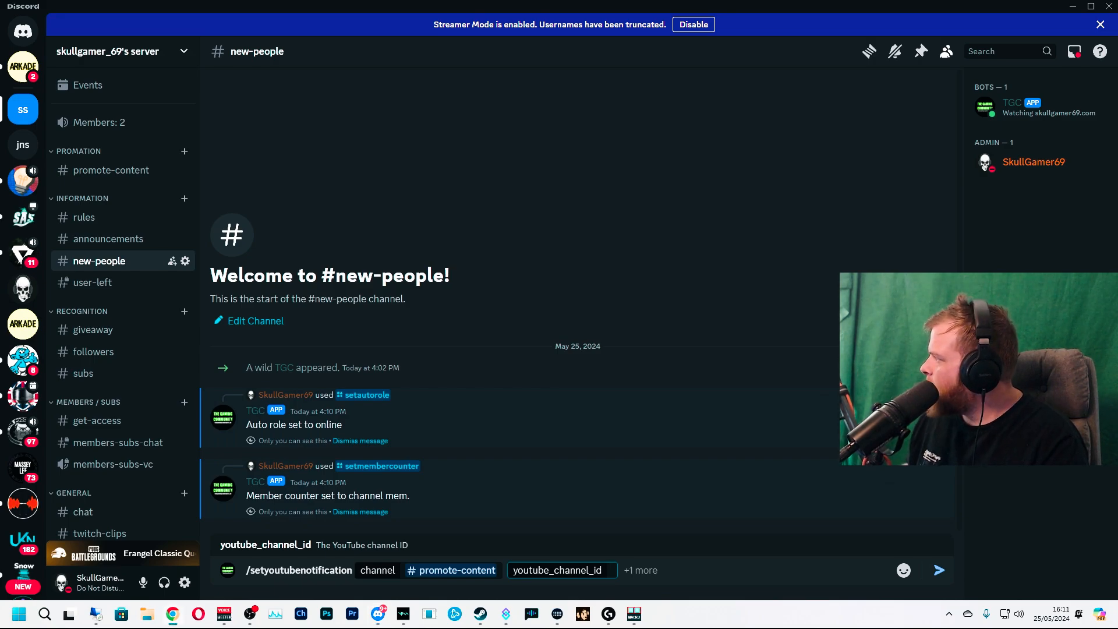
pyautogui.hotkey('alt', 'Tab')
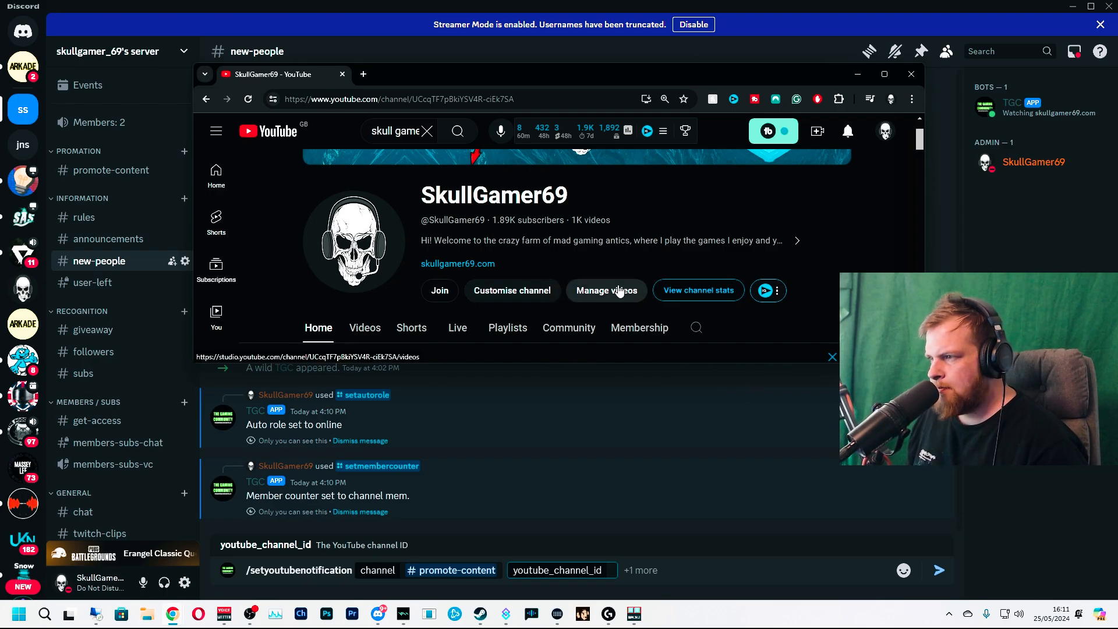
# Copy the channel ID from the YouTube About panel's Share options and return to Discord.
pyautogui.click(797, 241)
pyautogui.scroll(-3, 690, 229)
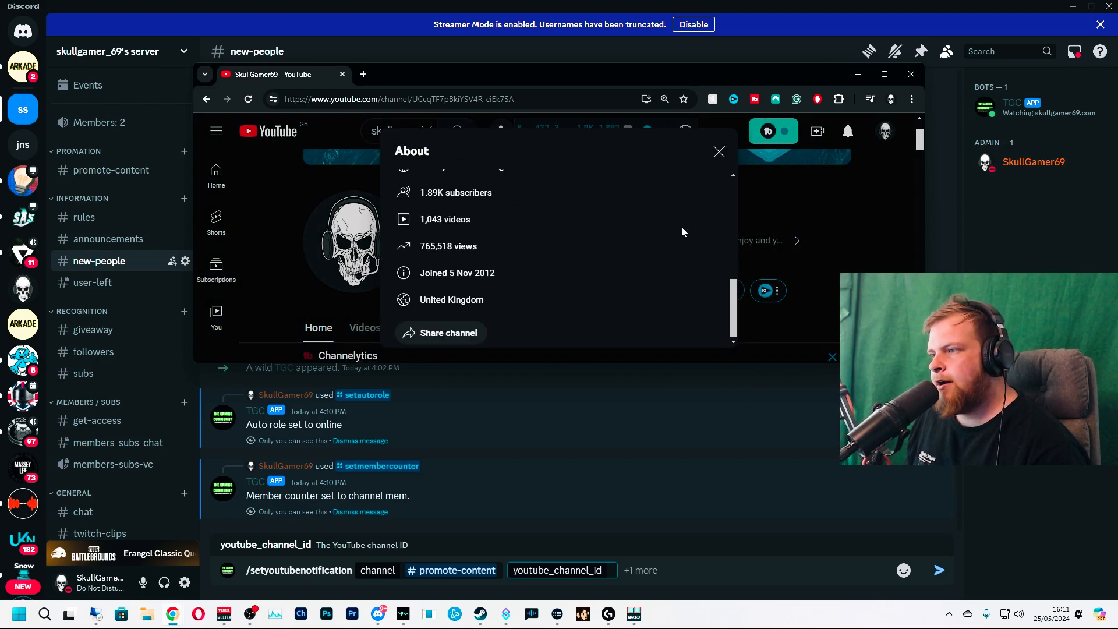
pyautogui.click(467, 335)
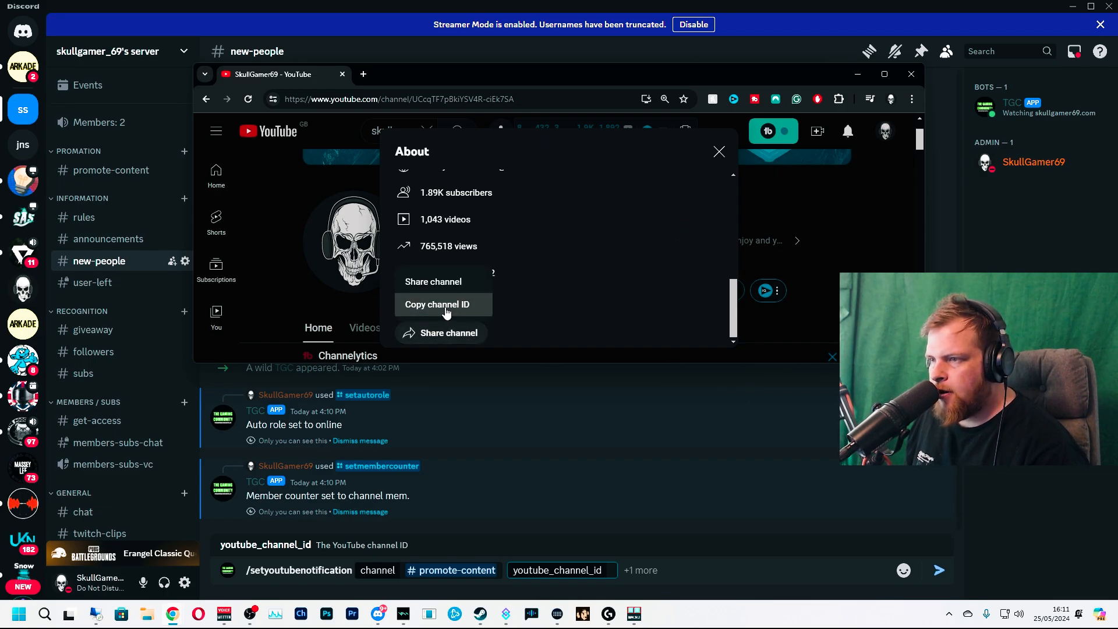
pyautogui.click(438, 304)
pyautogui.click(719, 152)
pyautogui.click(857, 75)
# Paste the channel ID into youtube_channel_id and add the mention_here option.
pyautogui.click(629, 570)
pyautogui.hotkey('ctrl', 'v')
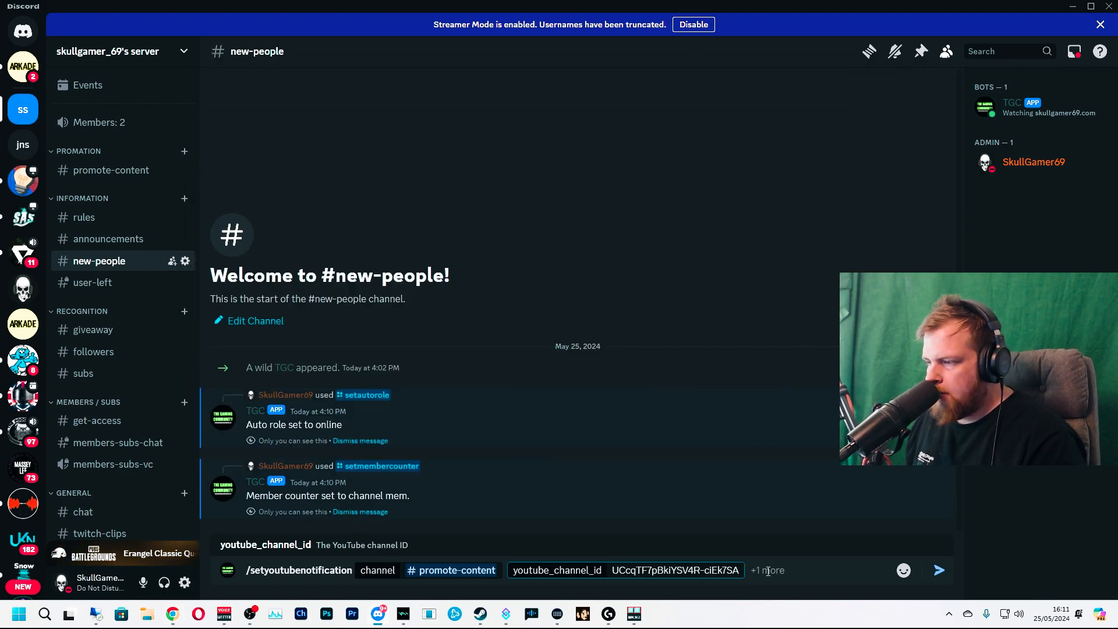
pyautogui.click(767, 569)
# Set mention_here to True and send the YouTube notification command for #promote-content.
pyautogui.click(279, 498)
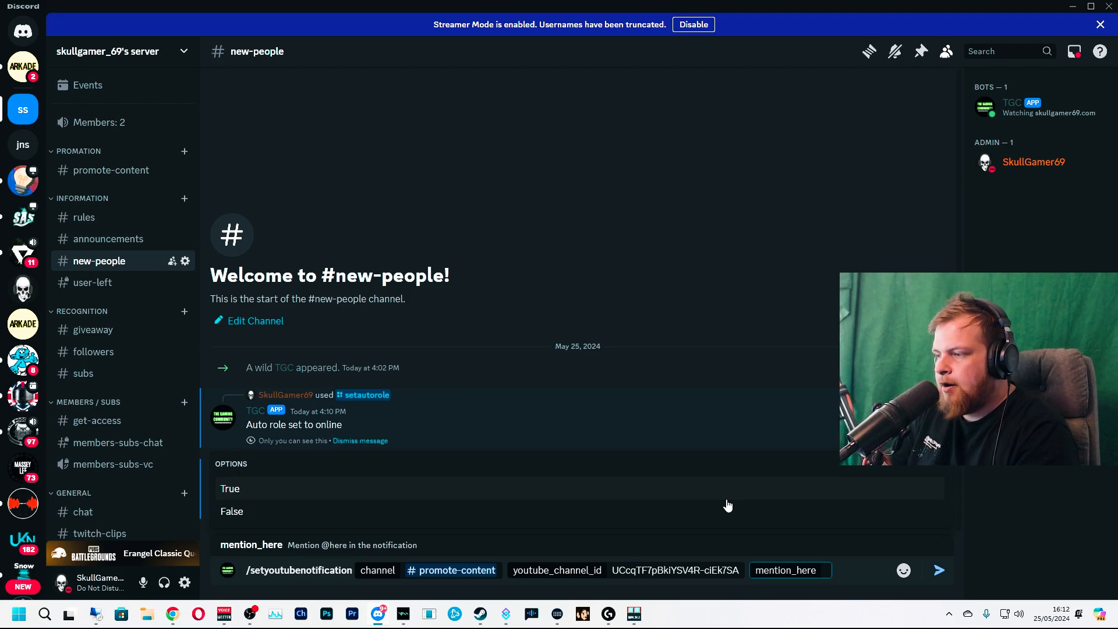
pyautogui.press('Return')
pyautogui.press('Return')
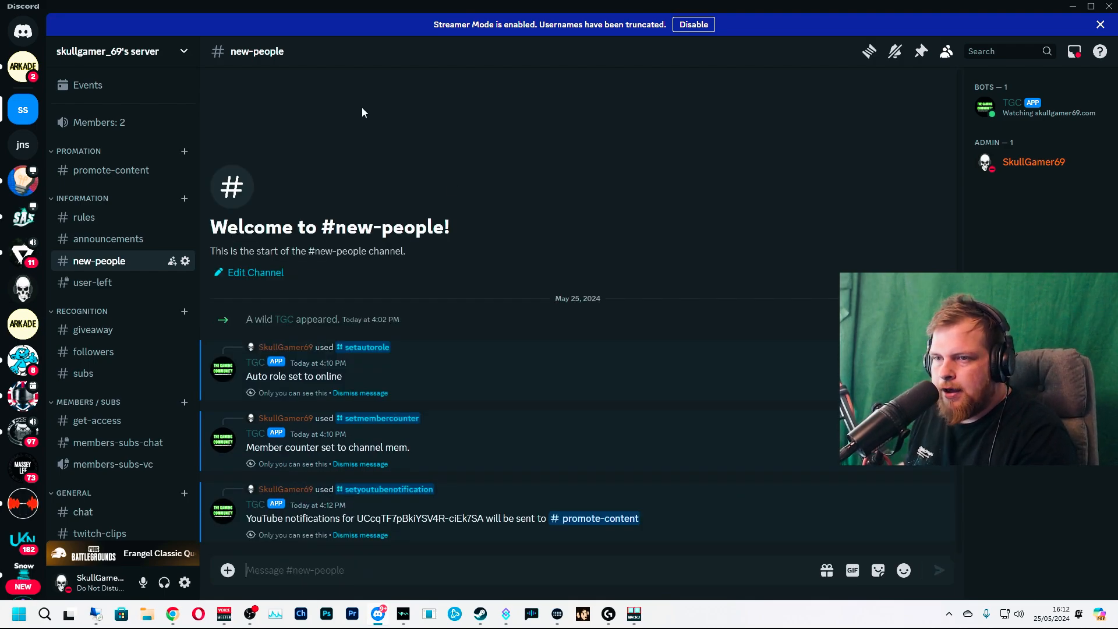
# Review the bot posts in The Gaming Community's #promote-content, then return to the test server.
pyautogui.click(23, 289)
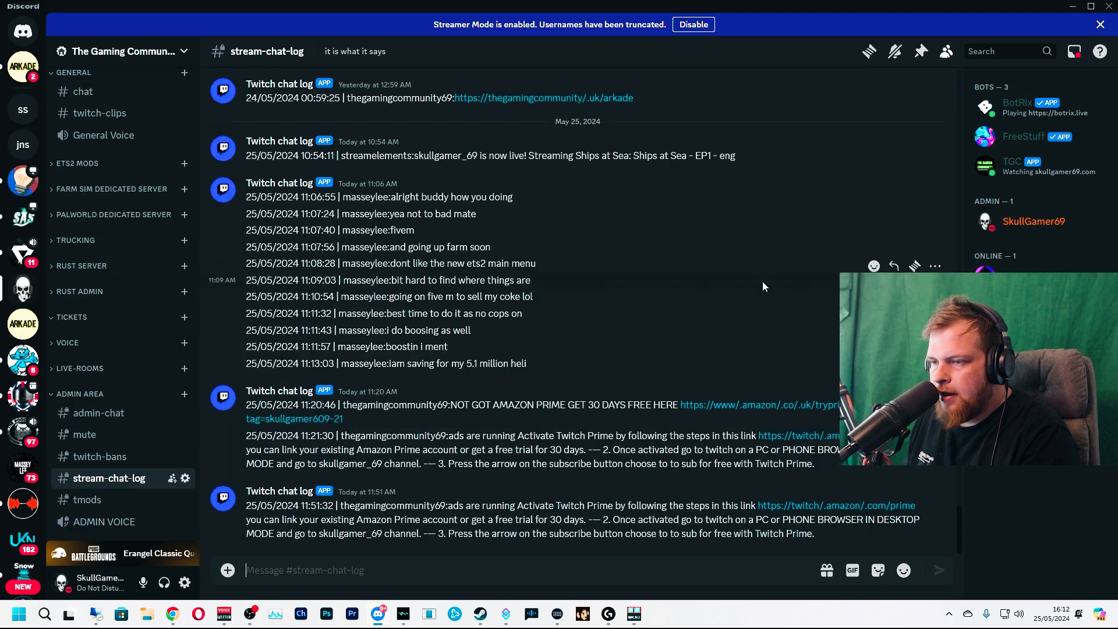
pyautogui.scroll(-2, 140, 222)
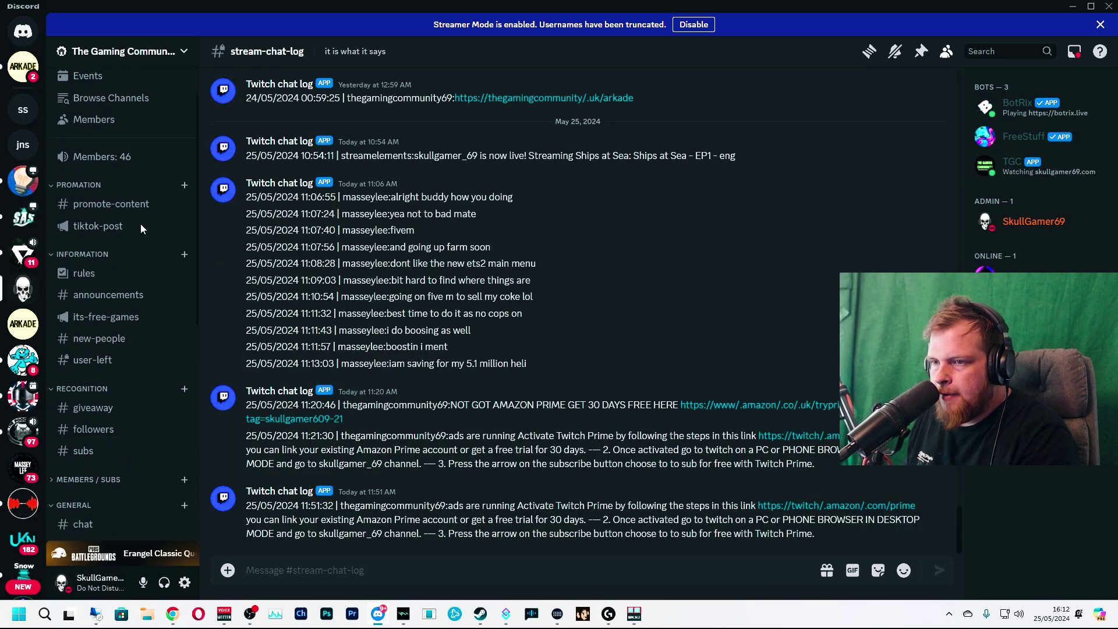
pyautogui.click(111, 200)
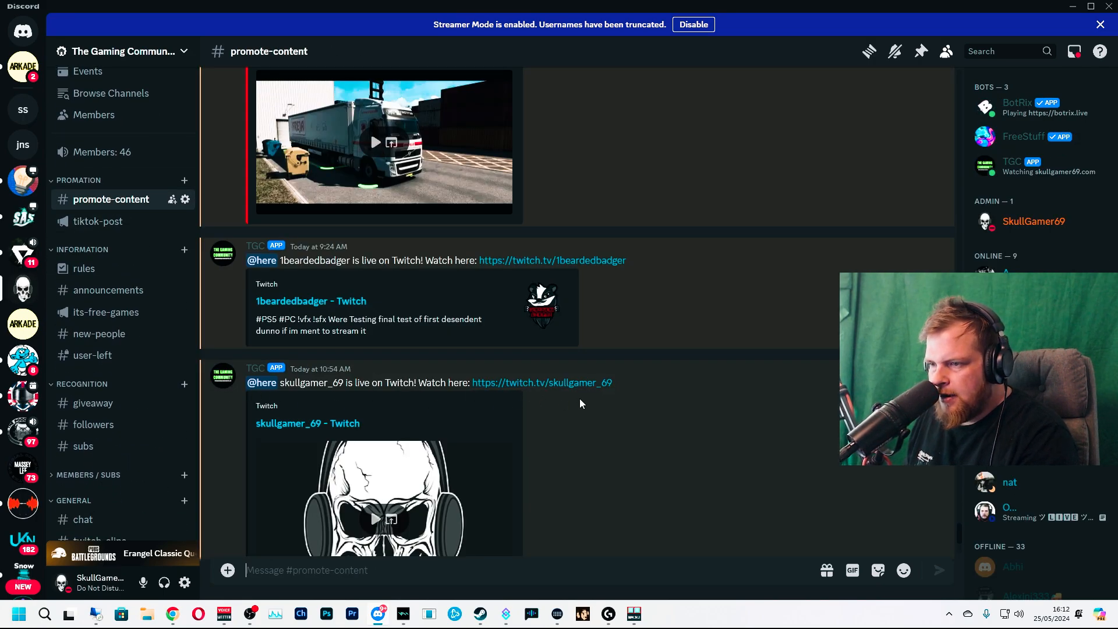
pyautogui.scroll(-4, 560, 384)
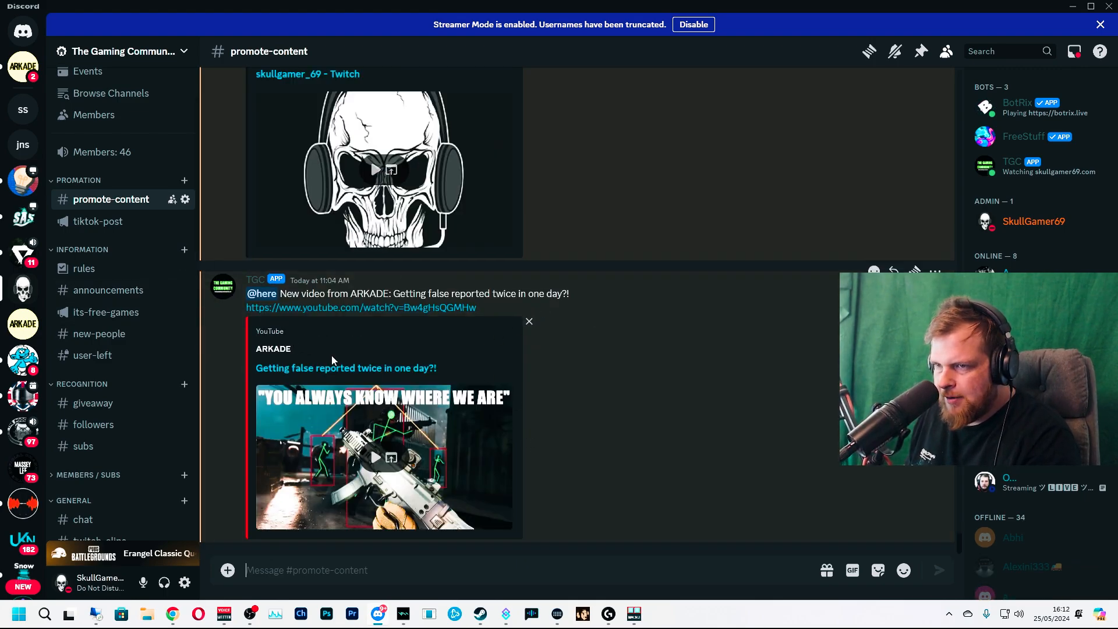
pyautogui.scroll(4, 536, 375)
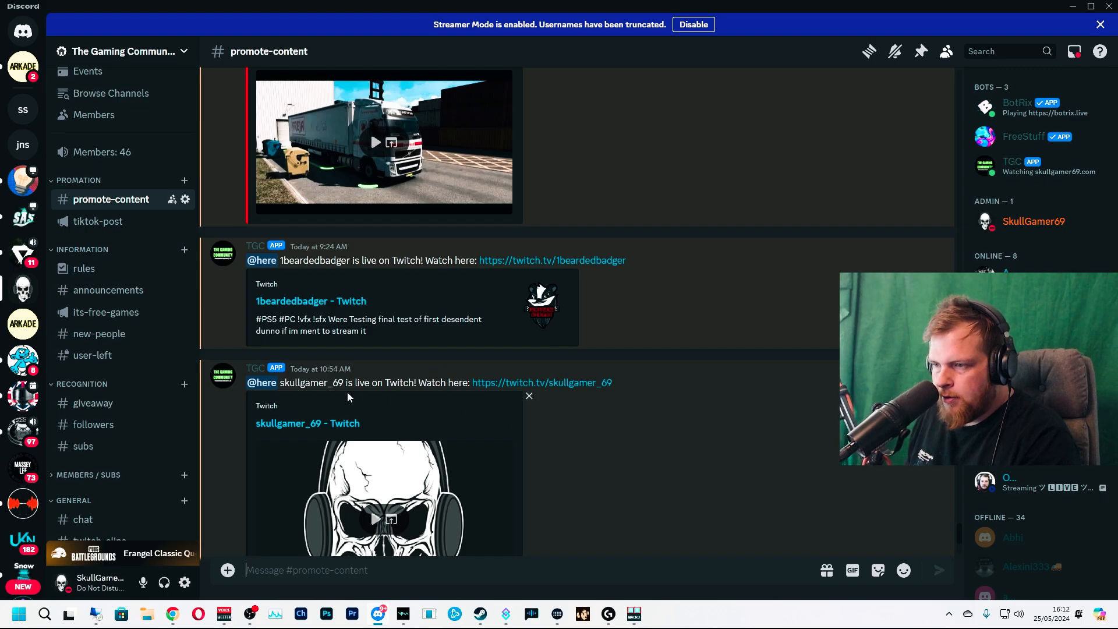
pyautogui.scroll(-3, 330, 391)
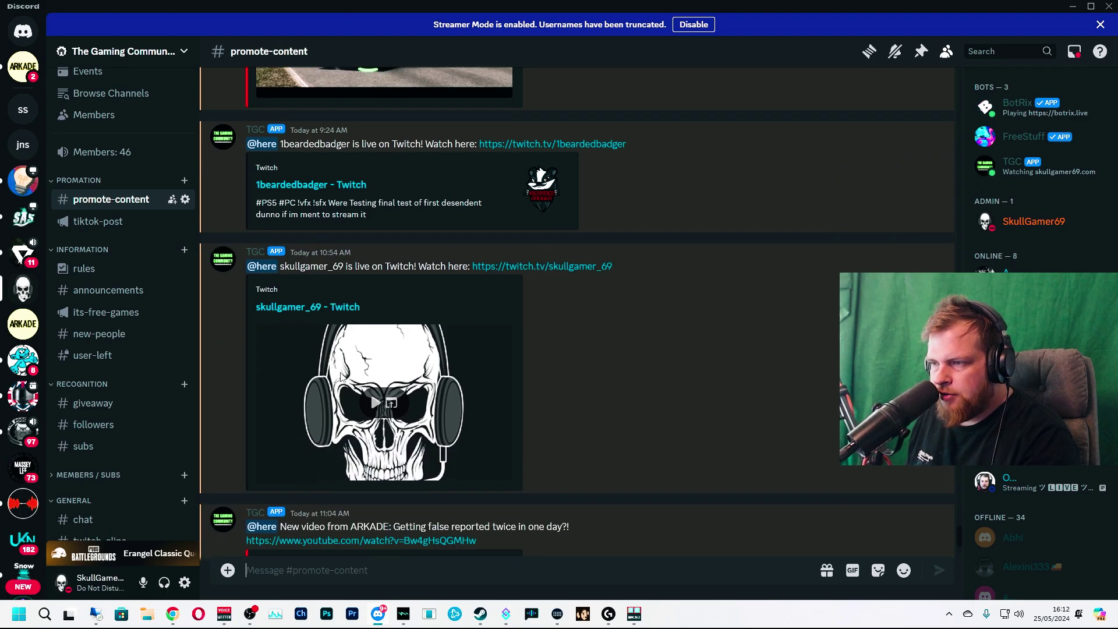
pyautogui.click(23, 109)
pyautogui.click(370, 570)
pyautogui.write('/t')
pyautogui.press('BackSpace')
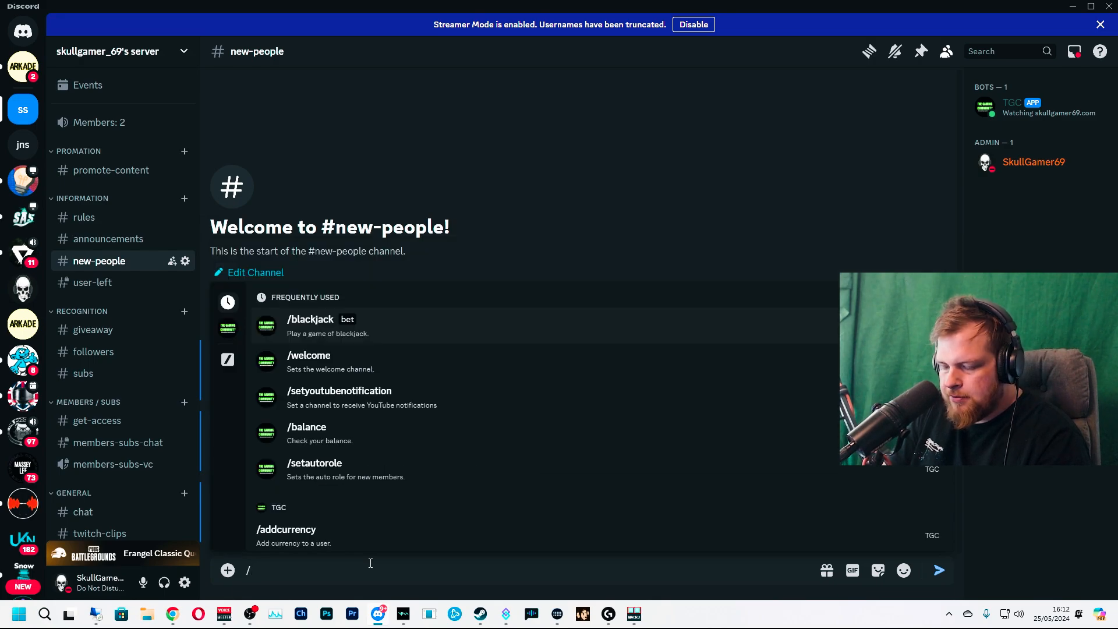
pyautogui.write('sett')
pyautogui.press('Tab')
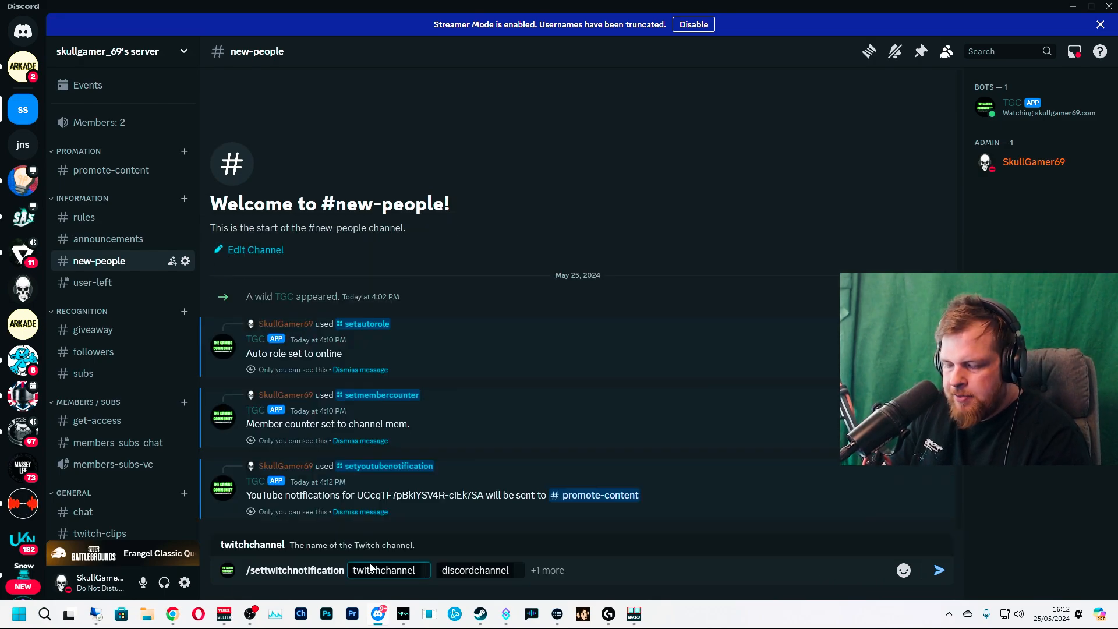
pyautogui.write('masseylee')
pyautogui.press('Tab')
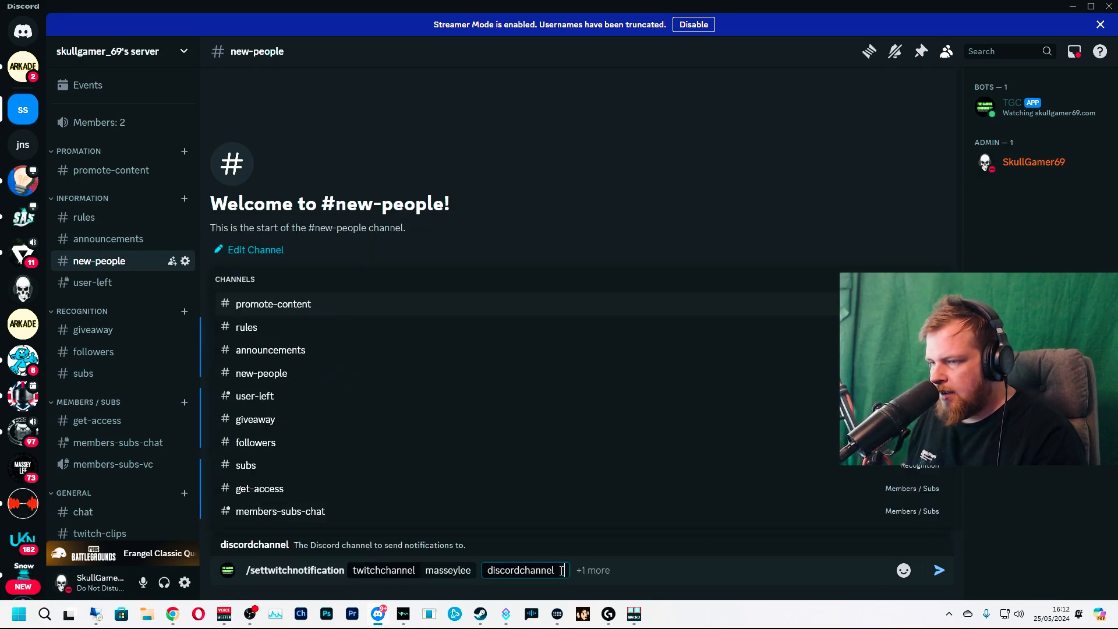
pyautogui.click(279, 306)
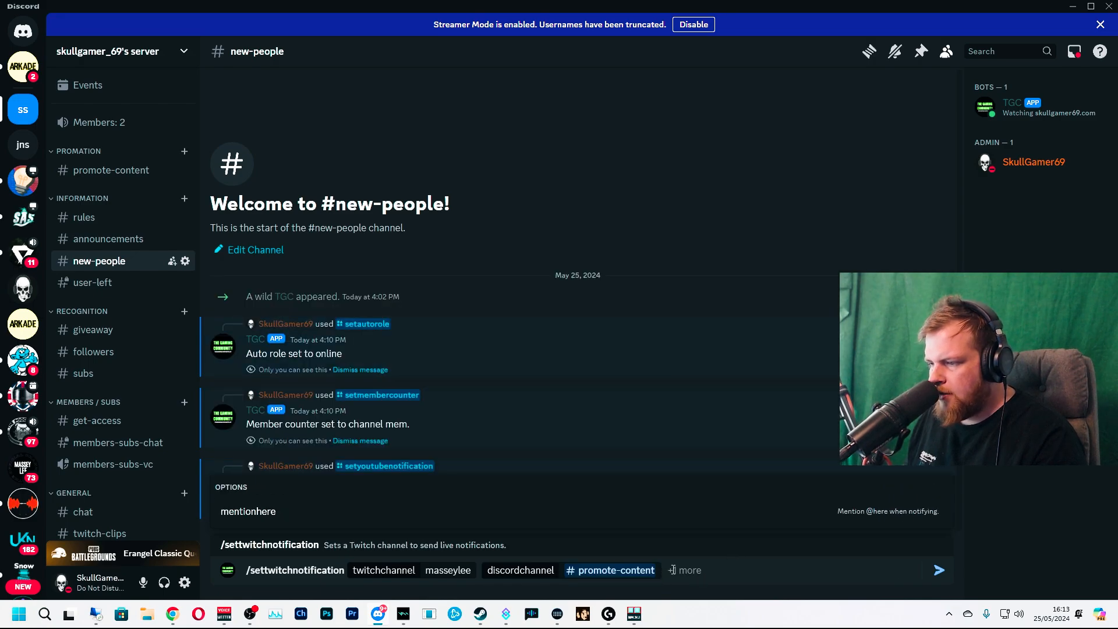
pyautogui.click(350, 511)
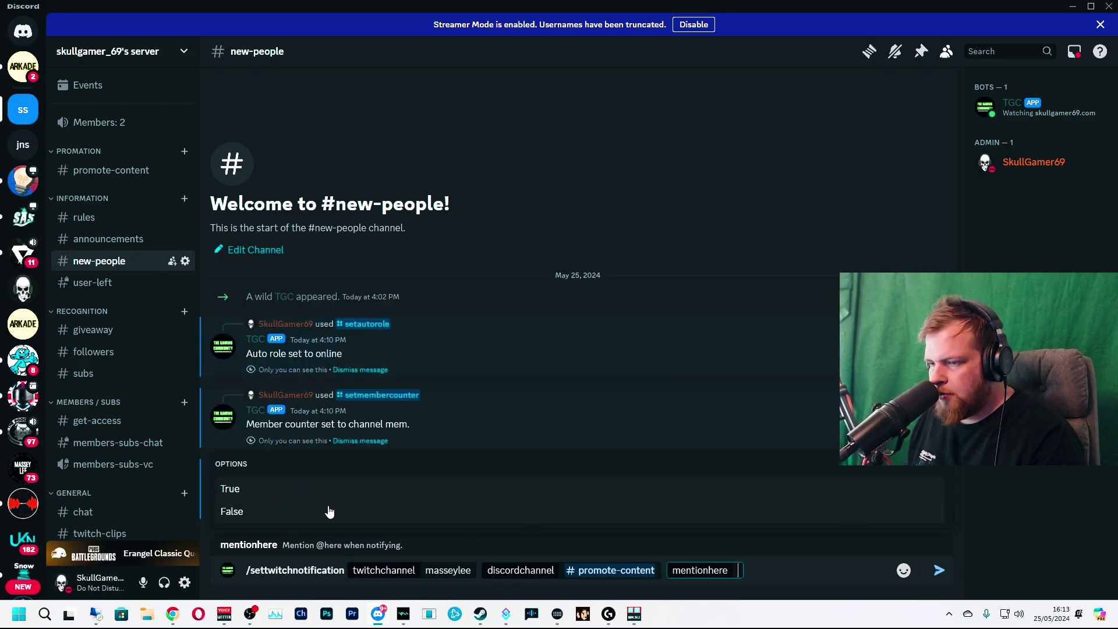
pyautogui.click(278, 493)
pyautogui.press('Return')
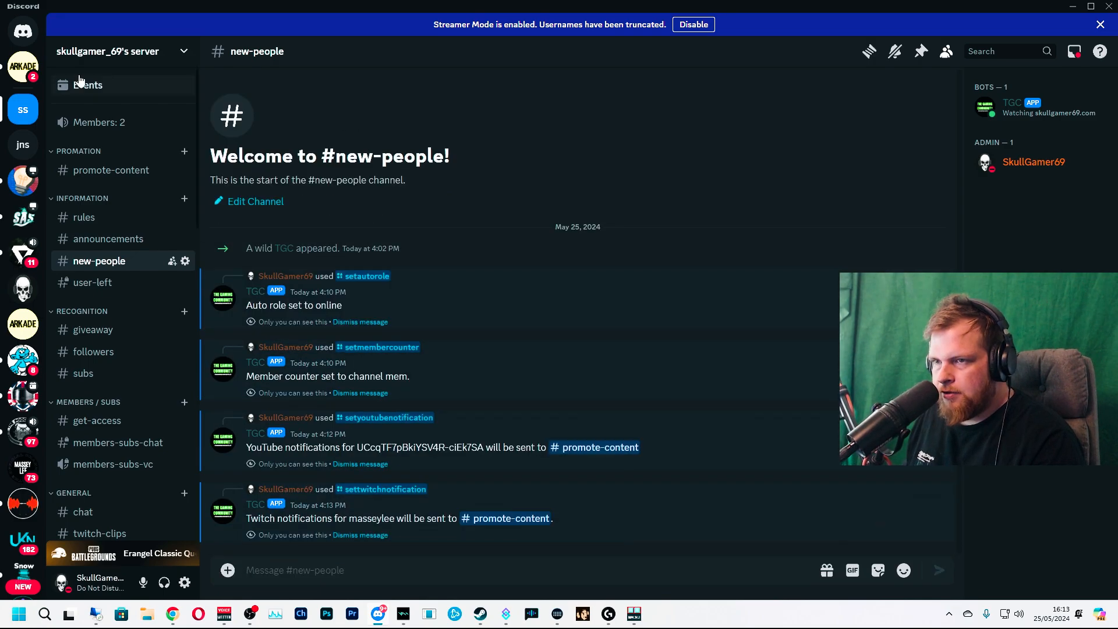
# Glance at the community server's #promote-content, then return to #new-people and focus the message box.
pyautogui.click(23, 145)
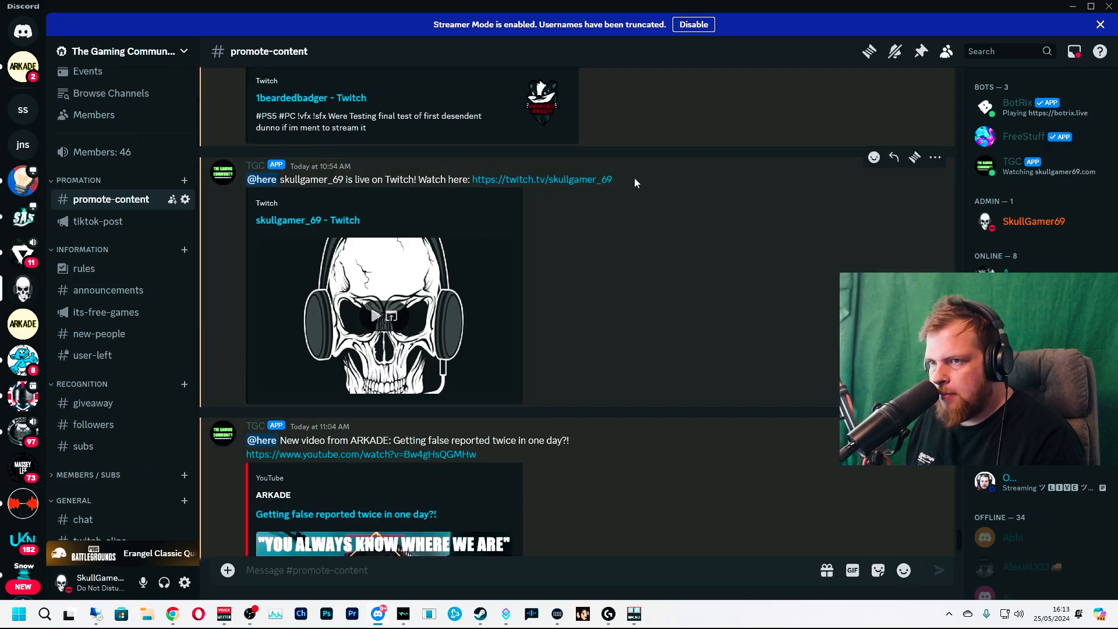
pyautogui.click(23, 70)
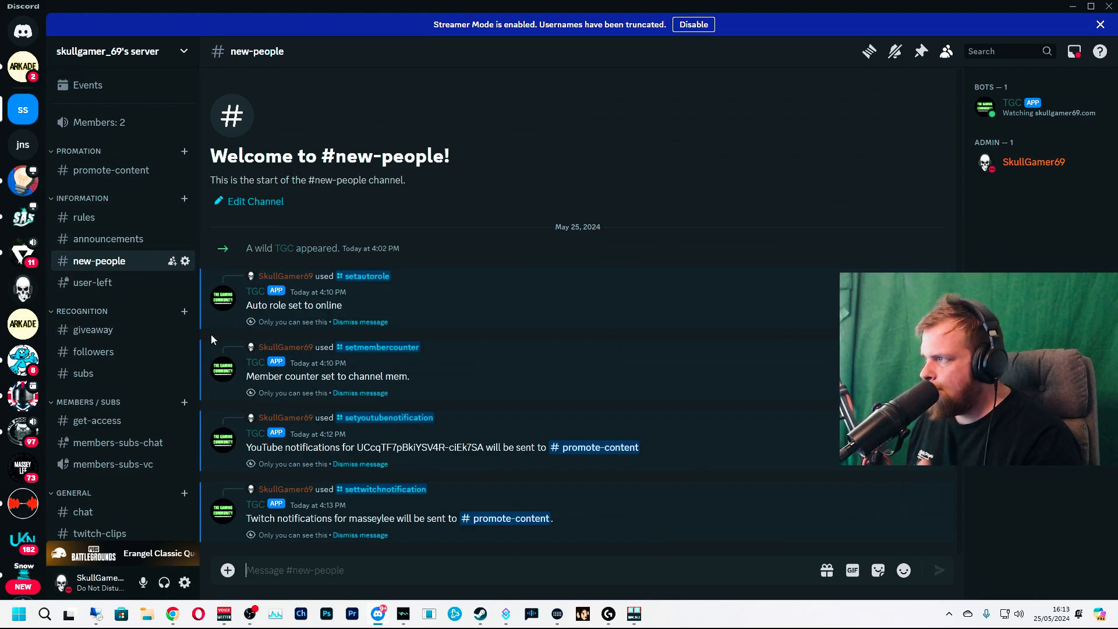
pyautogui.click(301, 569)
pyautogui.write('/')
# Send several quick test messages in #new-people until the bot announces level 2 with 200 coins.
pyautogui.press('BackSpace')
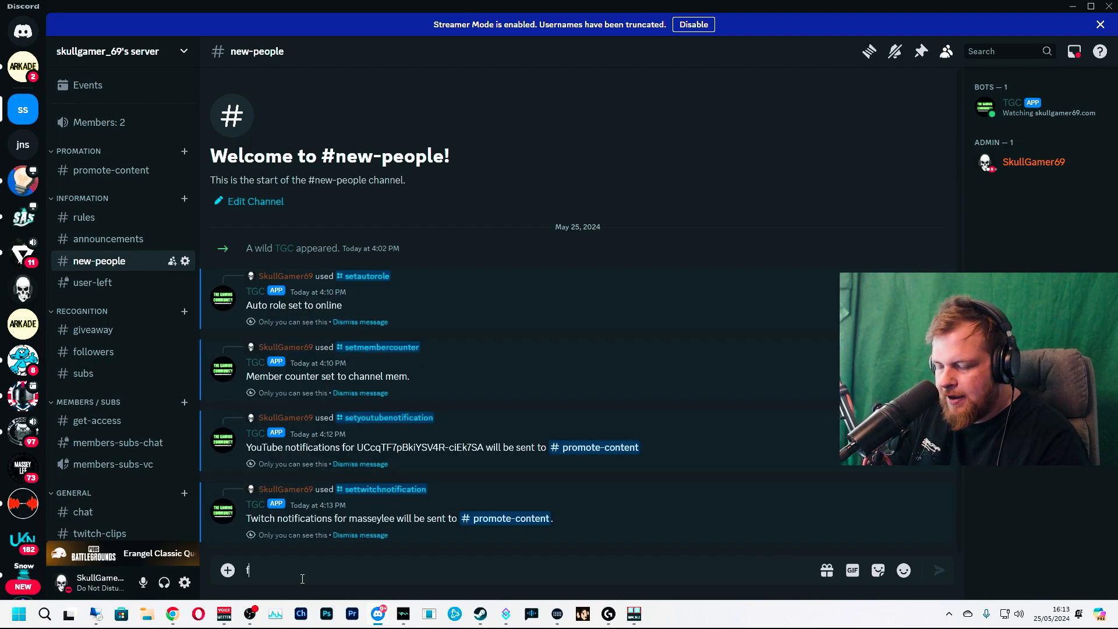
pyautogui.write("fesafm'\\swpfm'f")
pyautogui.press('Return')
pyautogui.write('fdEWAFEw')
pyautogui.press('Return')
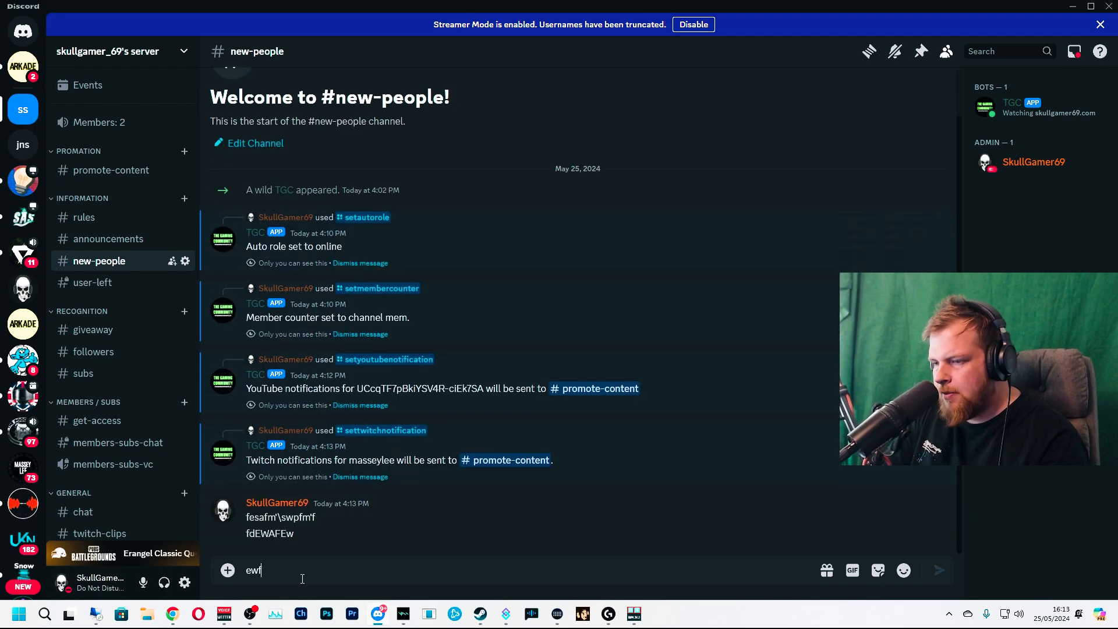
pyautogui.write('ewfFFWfw')
pyautogui.press('Return')
pyautogui.write('EWfwEFWef')
pyautogui.press('Return')
pyautogui.write('we')
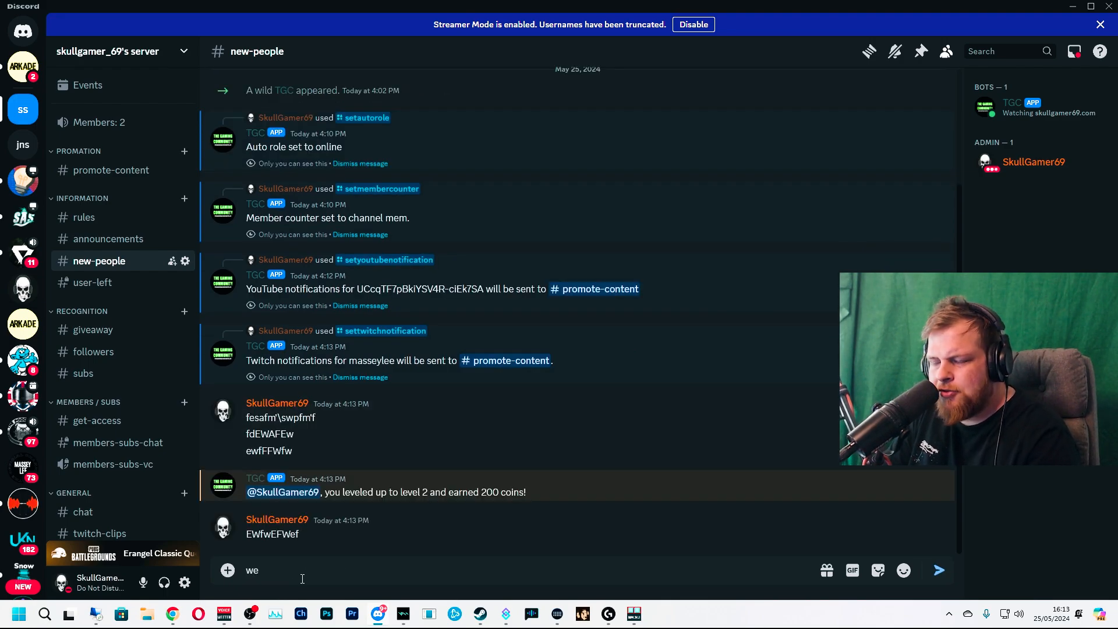
pyautogui.press('BackSpace')
pyautogui.press('BackSpace')
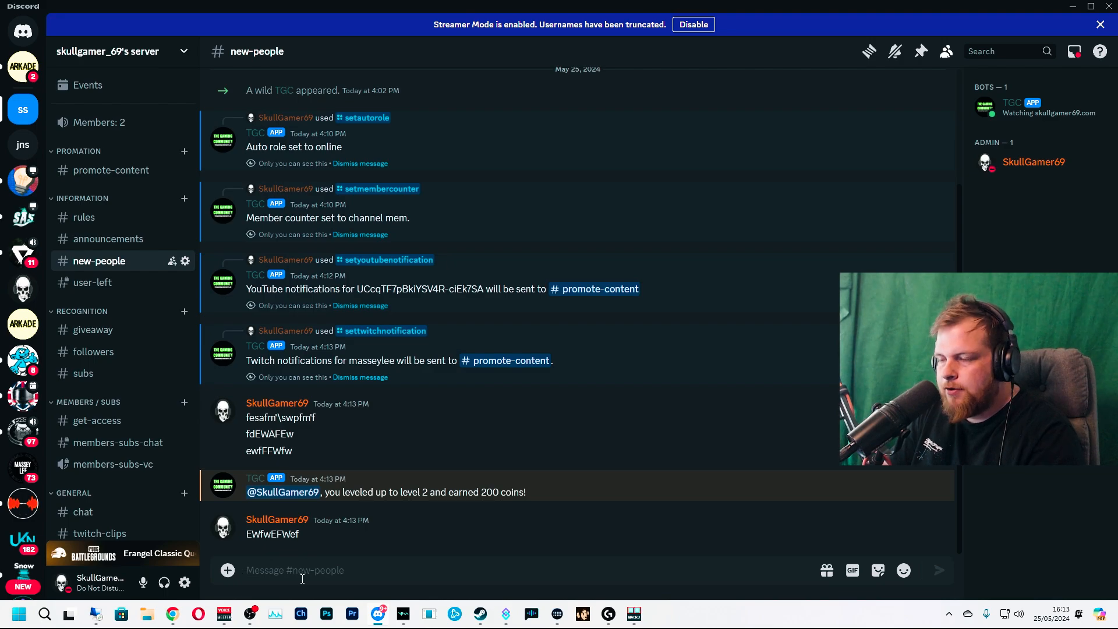
pyautogui.write('/')
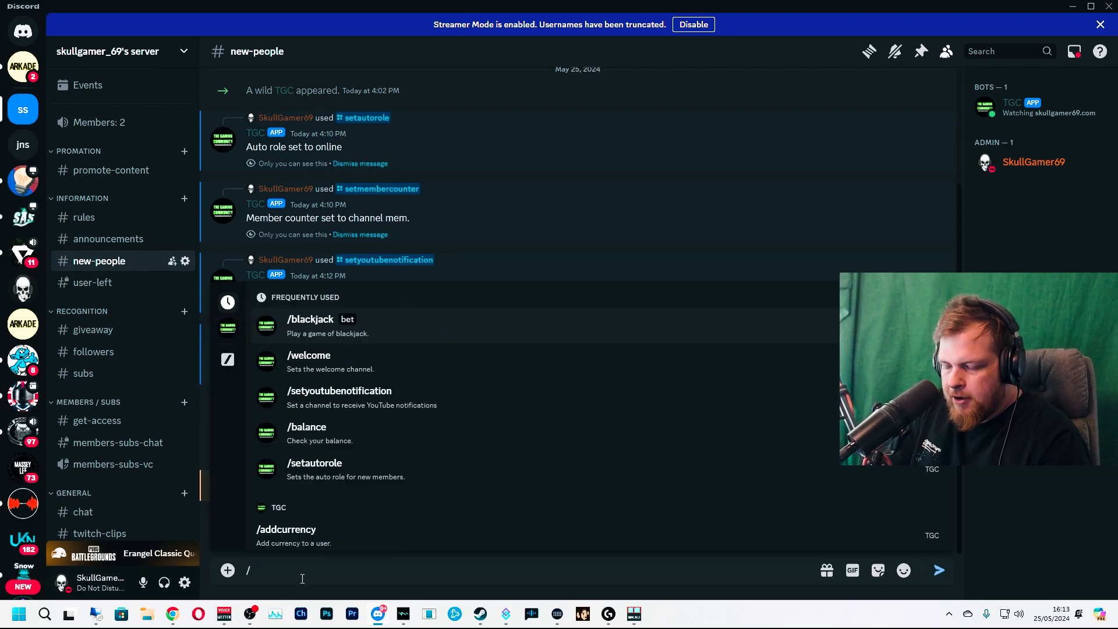
pyautogui.write('coi')
# Run /coinlb and /leaderboard to post the coin and level leaderboards.
pyautogui.press('Tab')
pyautogui.press('Return')
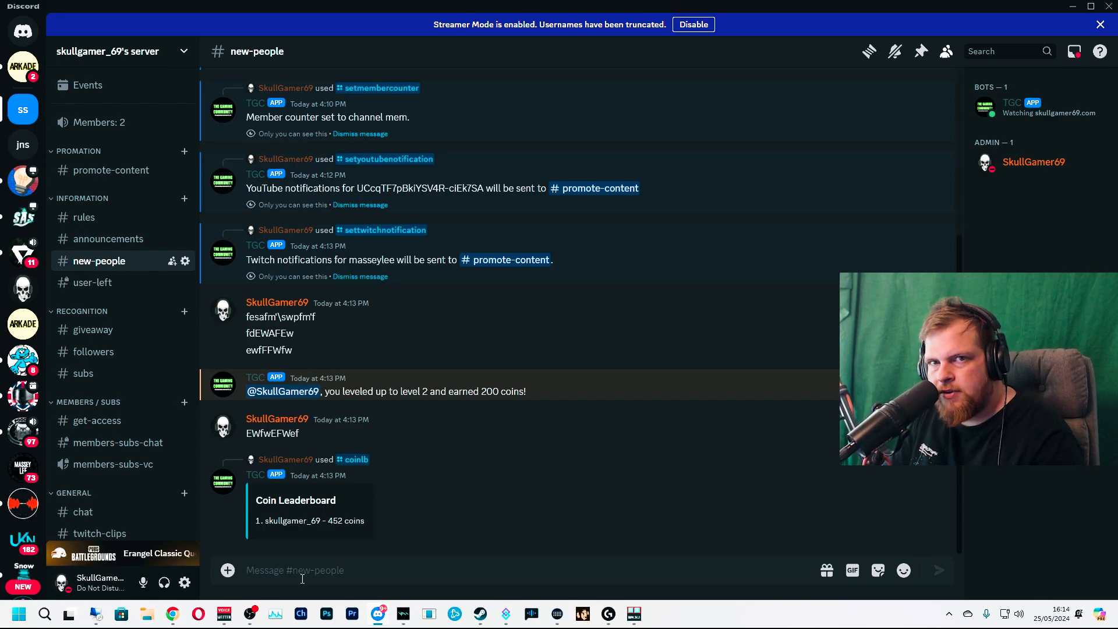
pyautogui.write('/')
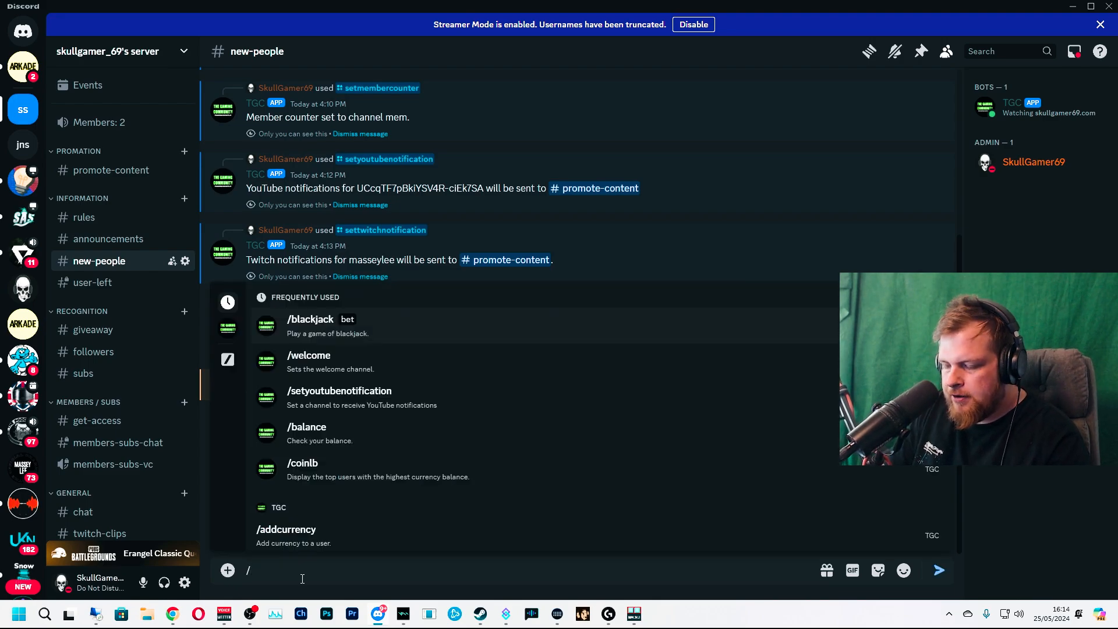
pyautogui.write('le')
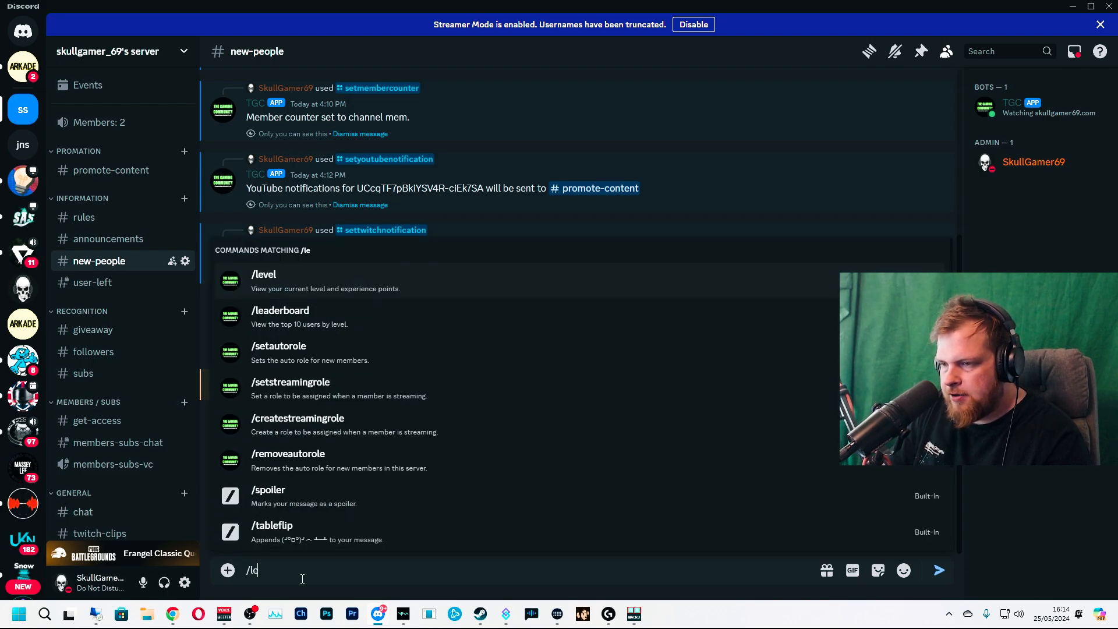
pyautogui.press('BackSpace')
pyautogui.press('BackSpace')
pyautogui.press('BackSpace')
pyautogui.write('/')
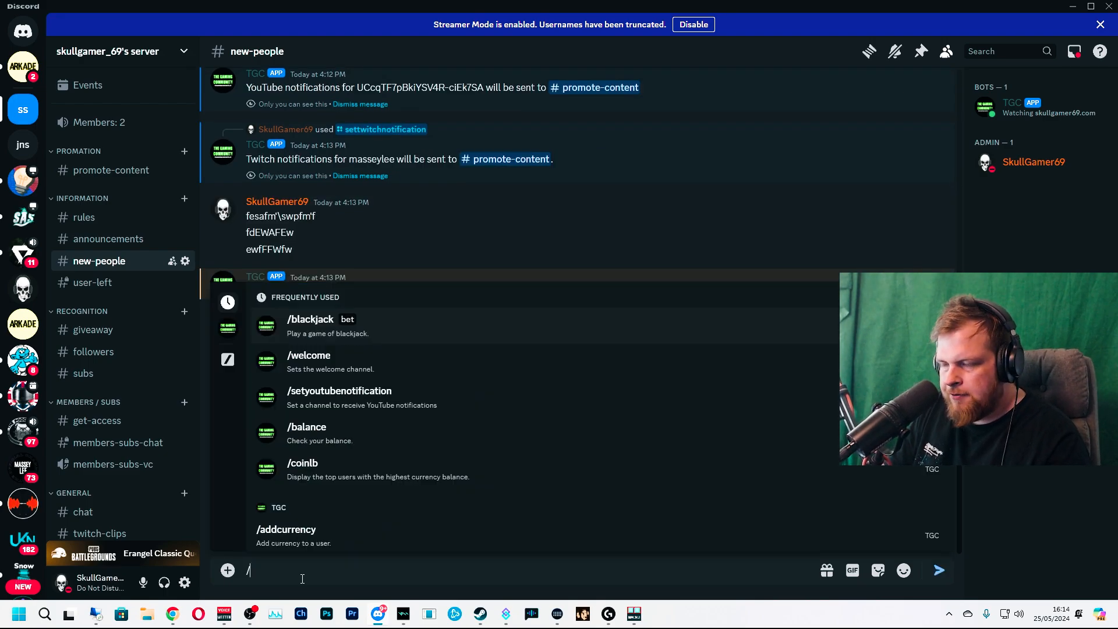
pyautogui.write('le')
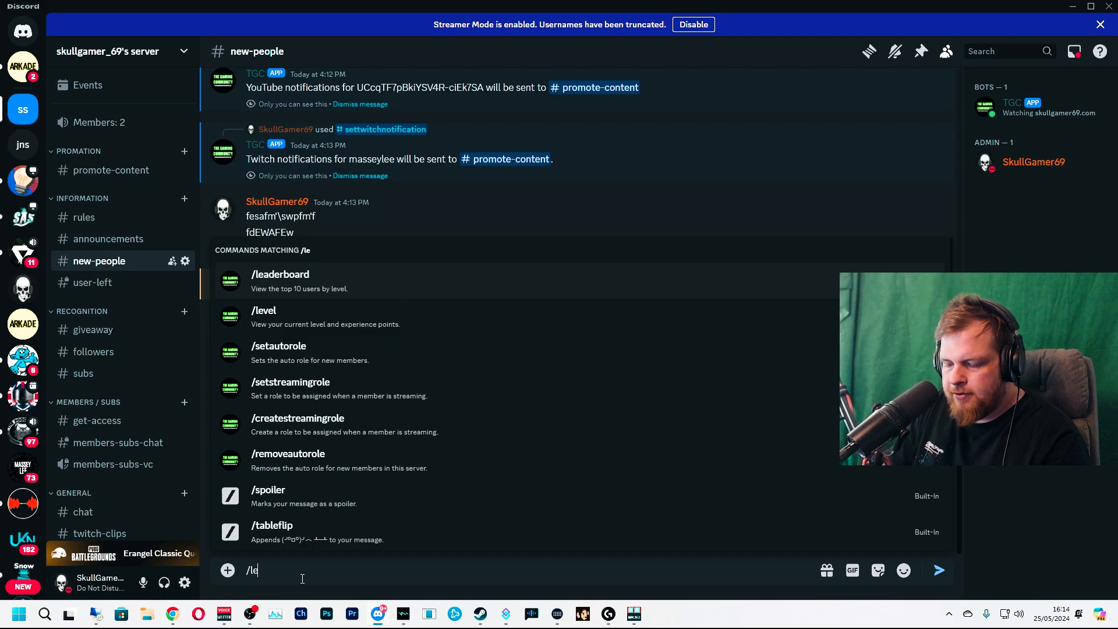
# Run /level and /balance, showing level 2 at 139/200 XP and 452 coins.
pyautogui.press('Tab')
pyautogui.press('Return')
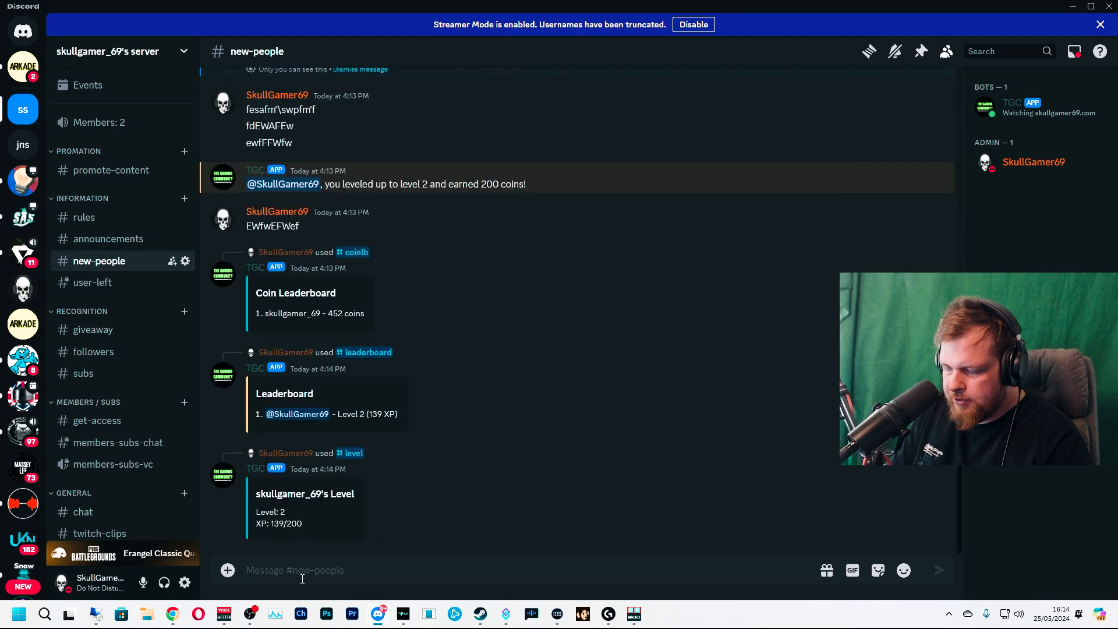
pyautogui.write('/')
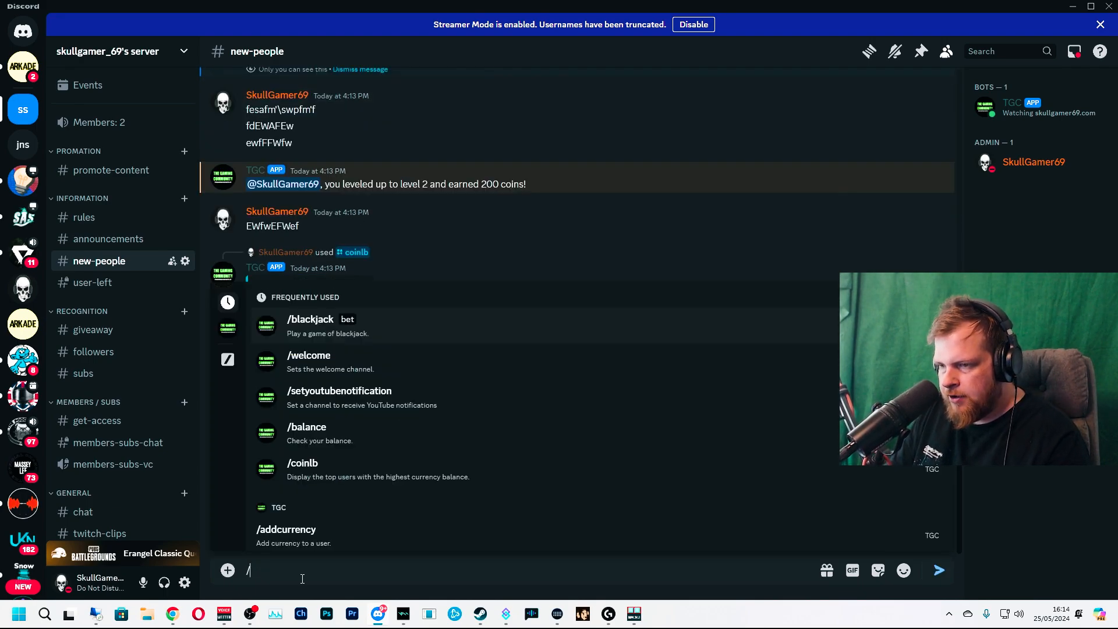
pyautogui.press('Down')
pyautogui.press('Down')
pyautogui.press('Down')
pyautogui.press('Tab')
pyautogui.press('Return')
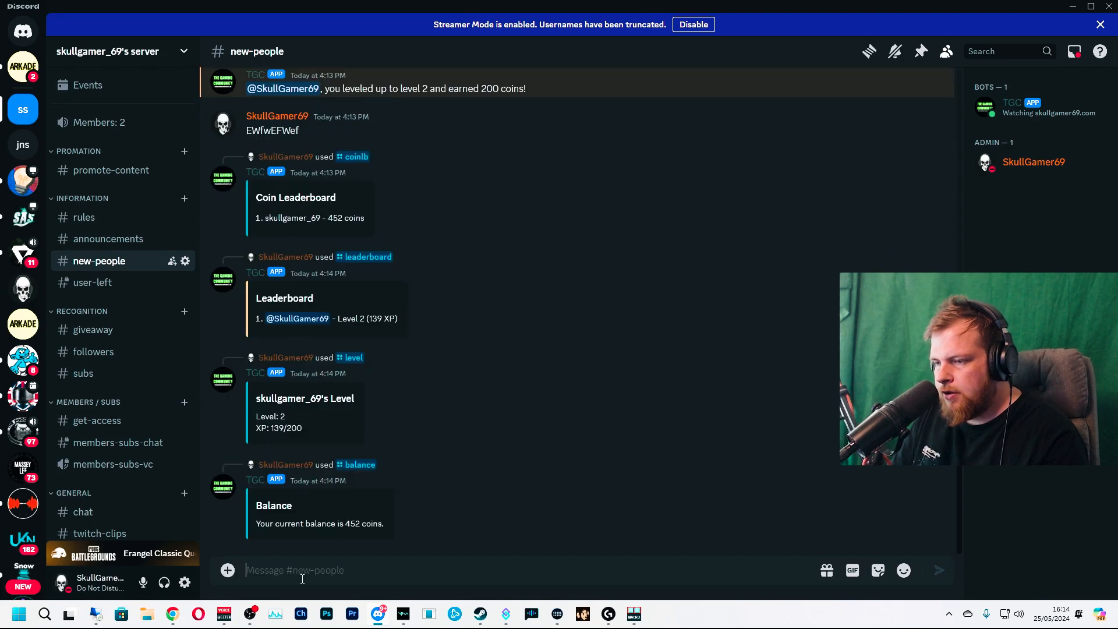
pyautogui.write('/')
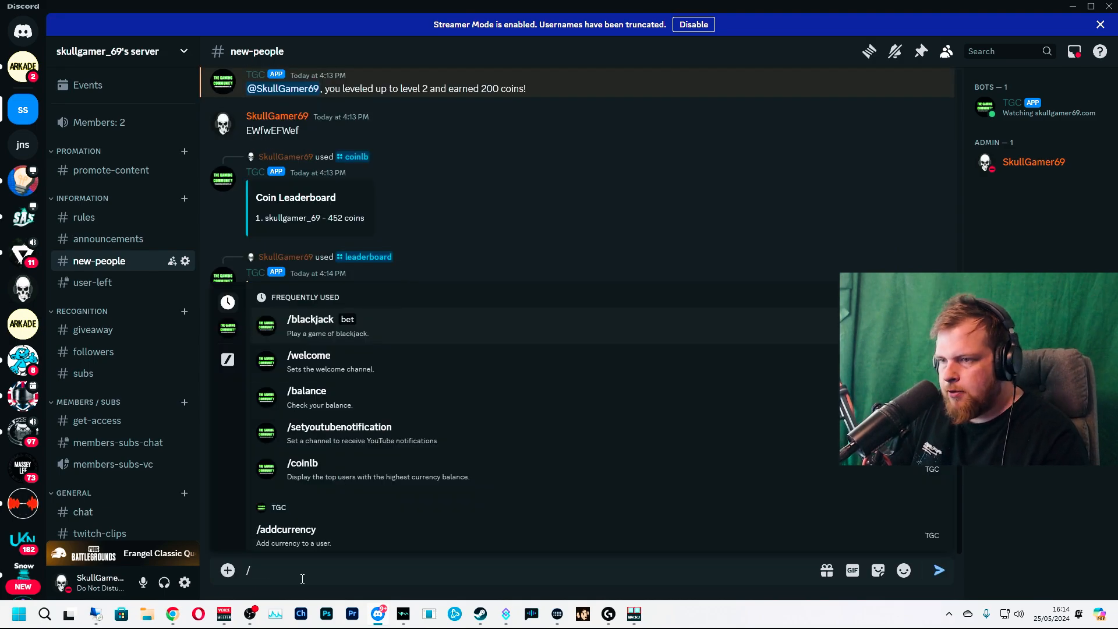
# Start a /blackjack game, hit once, then stand on 21 to finish in a tie with the dealer.
pyautogui.press('Tab')
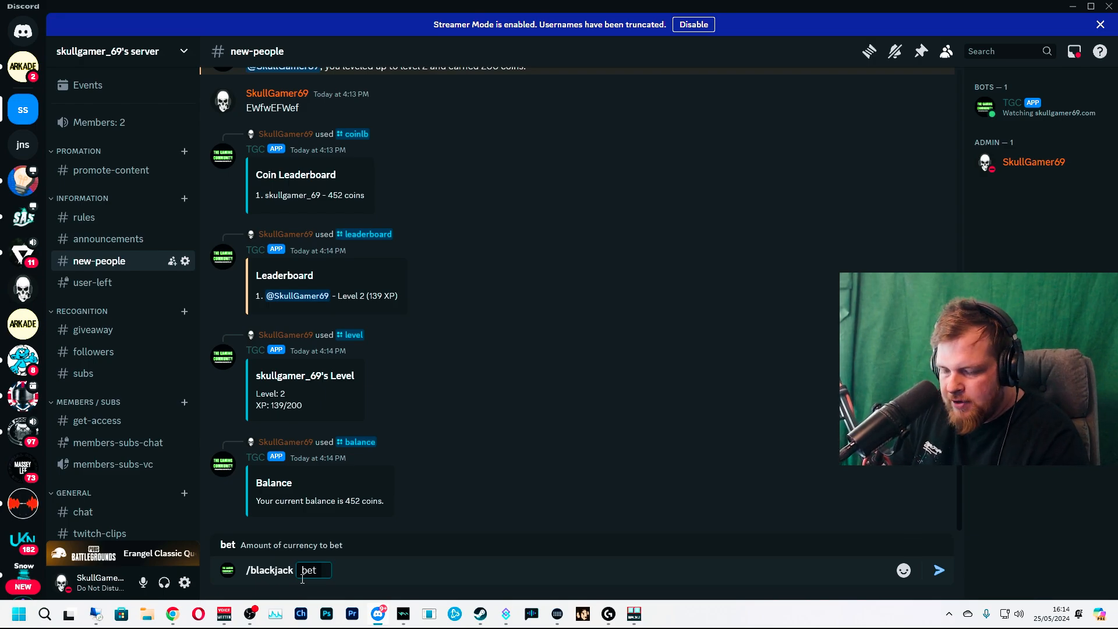
pyautogui.press('Return')
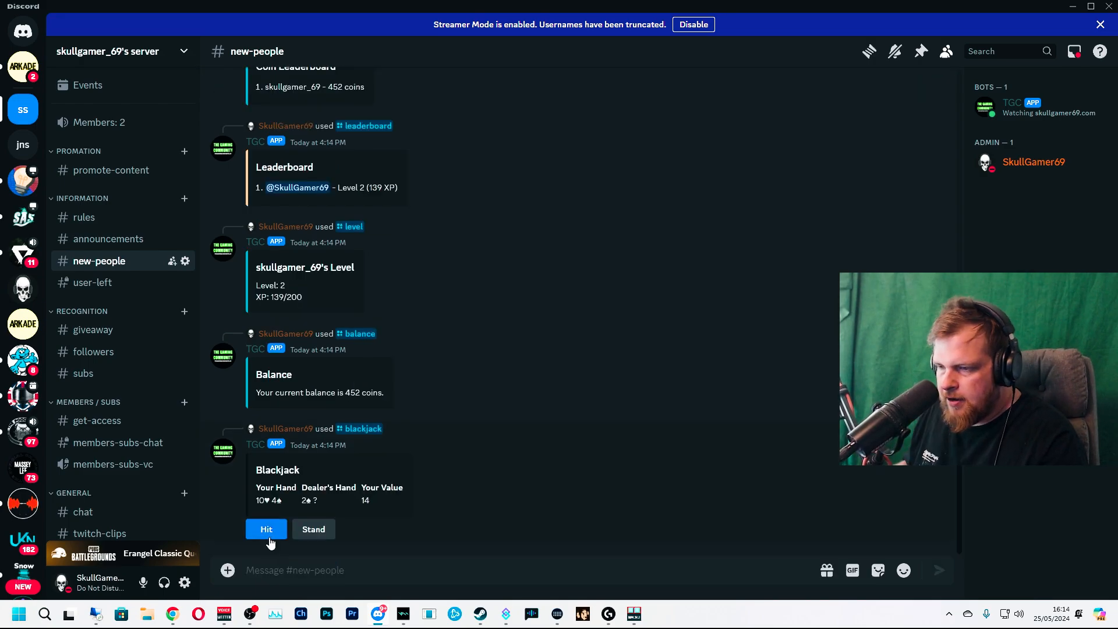
pyautogui.click(266, 530)
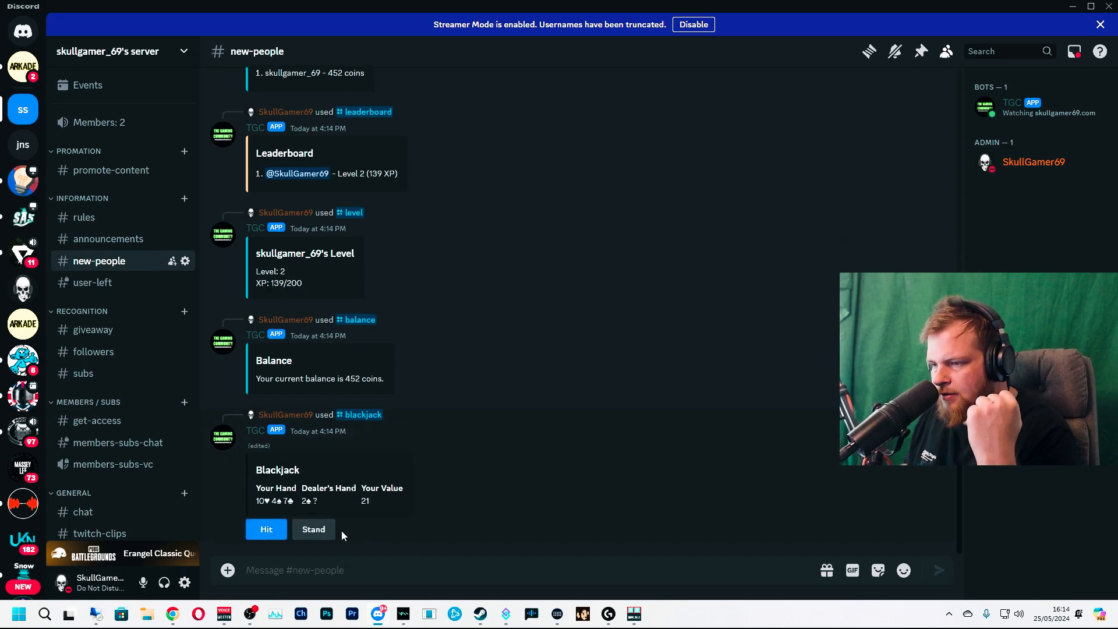
pyautogui.click(316, 529)
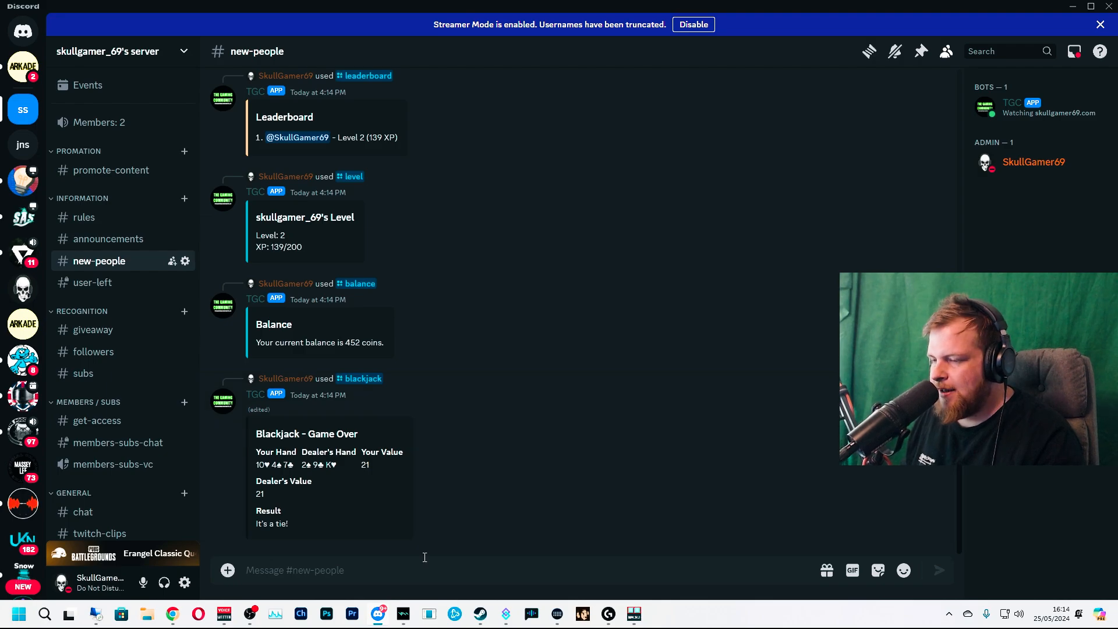
pyautogui.write('/')
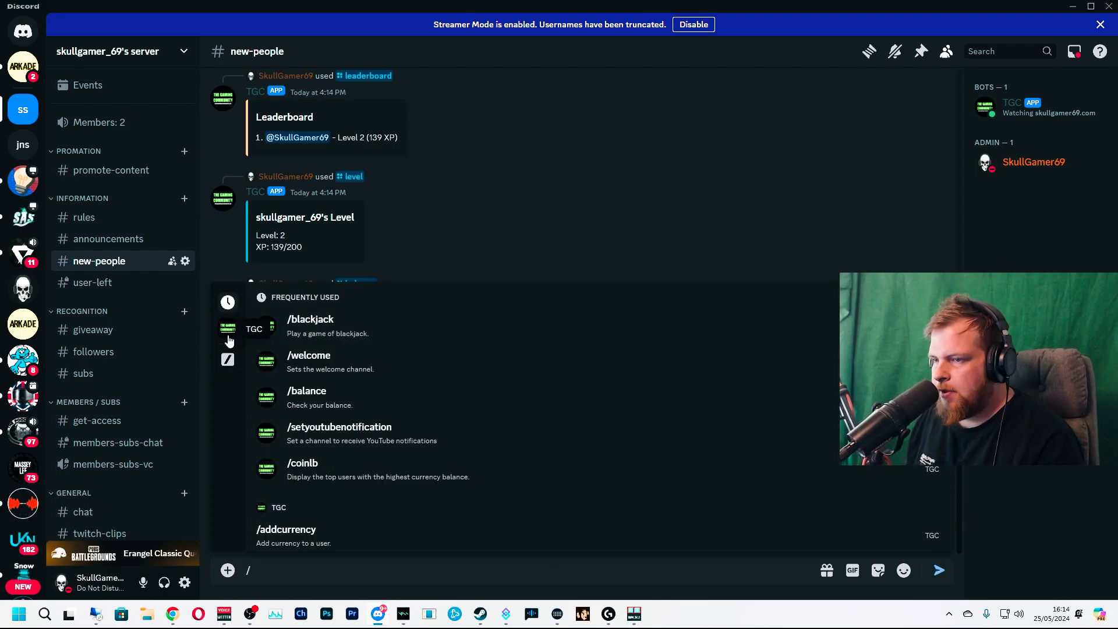
# Create a support ticket with the TGC bot's /ticket command and enter the new ticket channel.
pyautogui.click(228, 330)
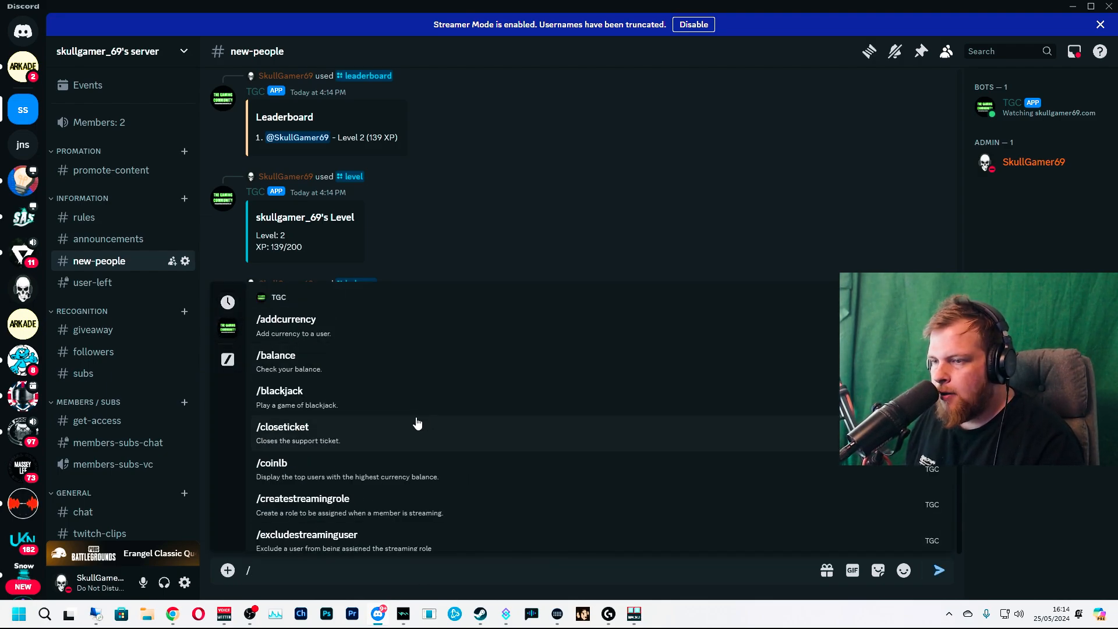
pyautogui.scroll(-3, 417, 423)
pyautogui.scroll(-3, 417, 423)
pyautogui.scroll(-3, 393, 428)
pyautogui.click(393, 428)
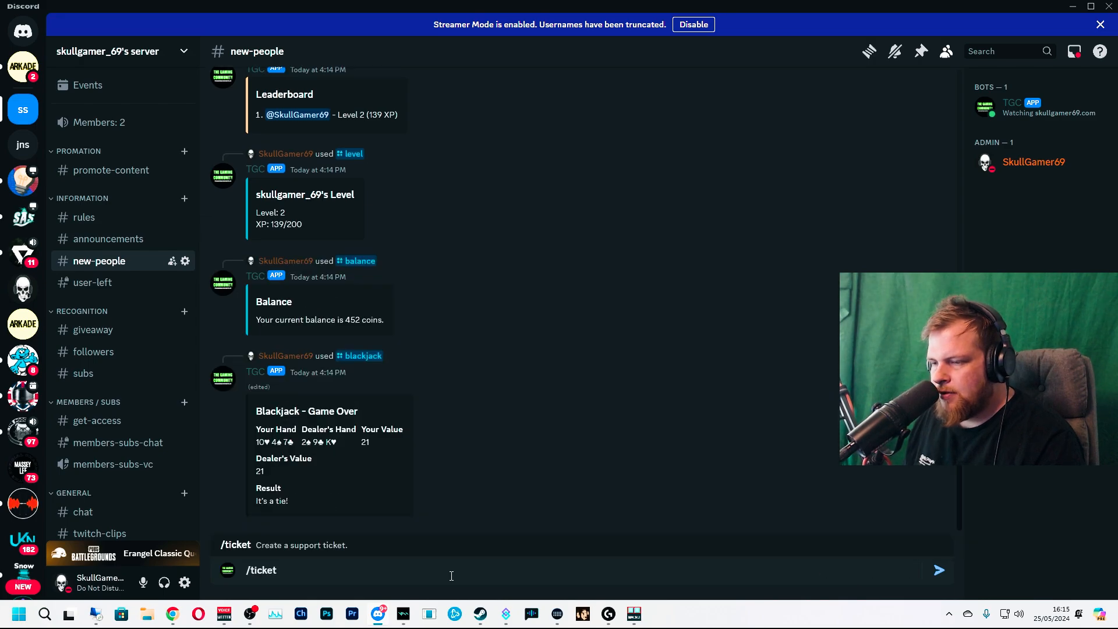
pyautogui.press('Return')
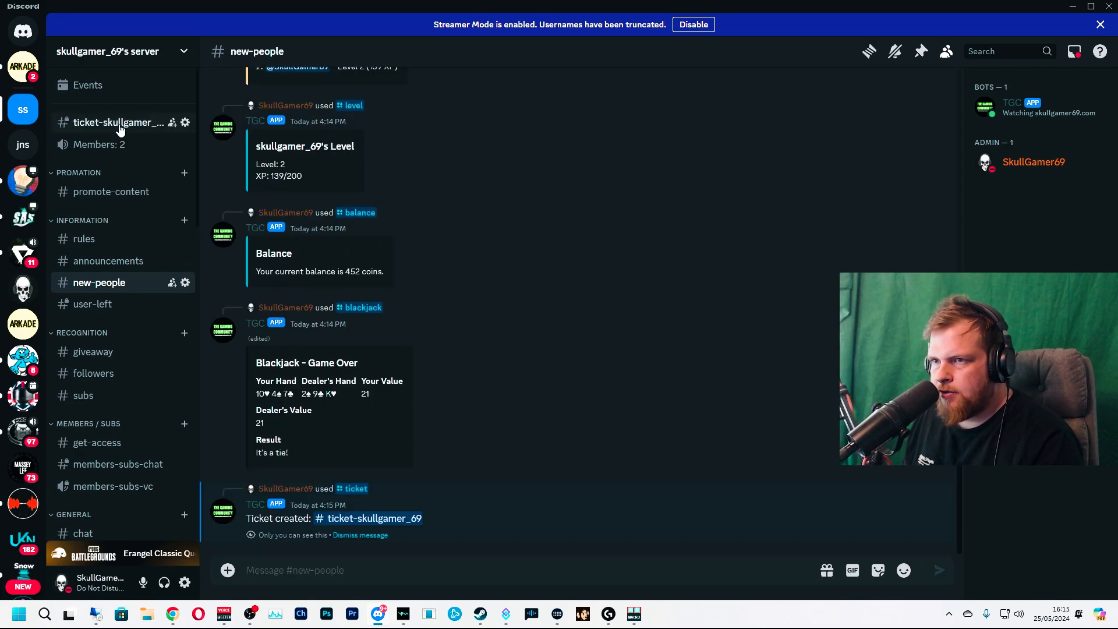
pyautogui.click(114, 121)
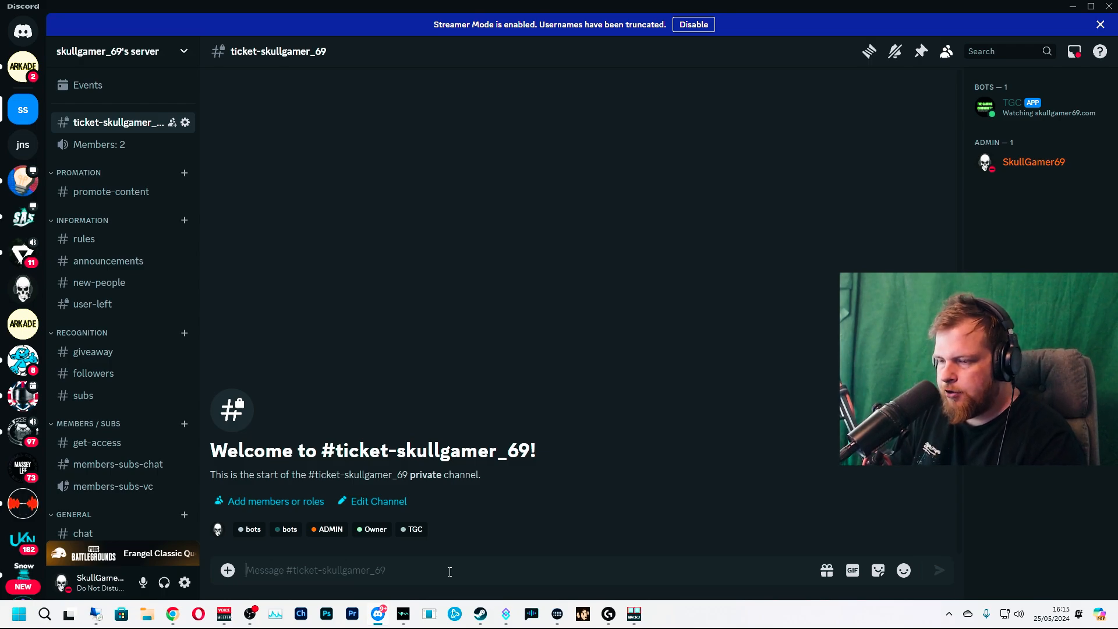
pyautogui.write('/cl')
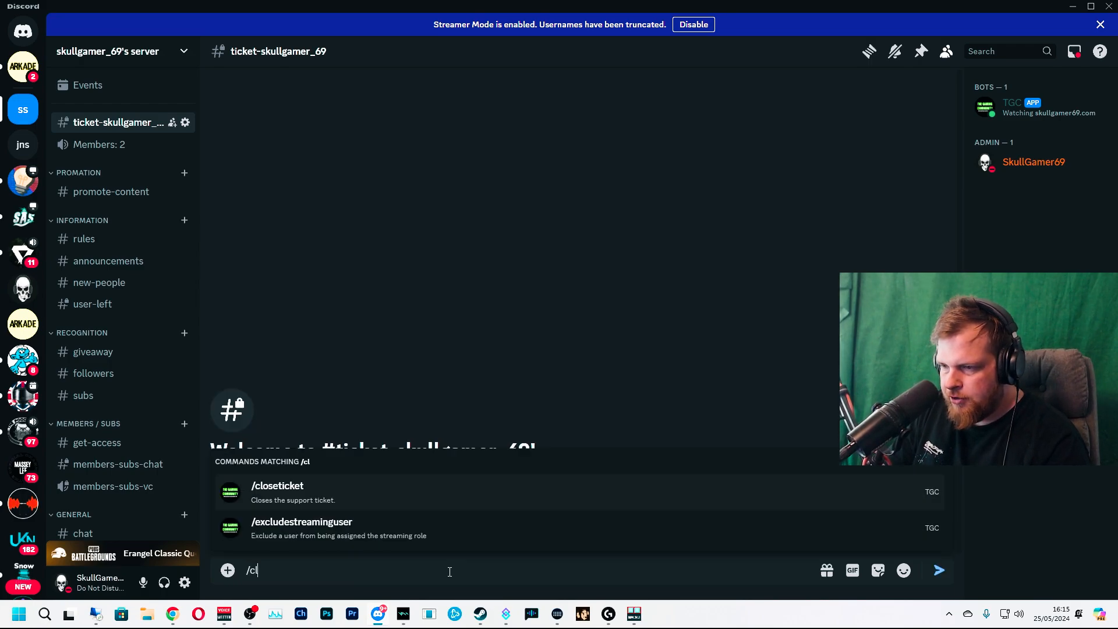
pyautogui.write('ose')
# Close the ticket again from inside its channel with /closeticket.
pyautogui.press('Tab')
pyautogui.press('Return')
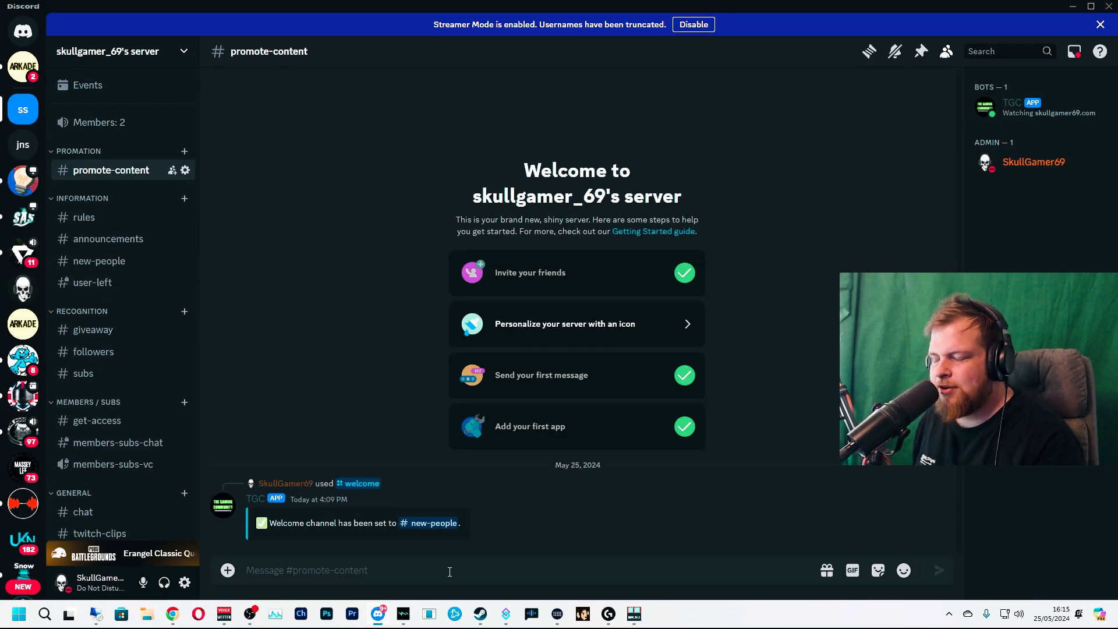
pyautogui.write('/')
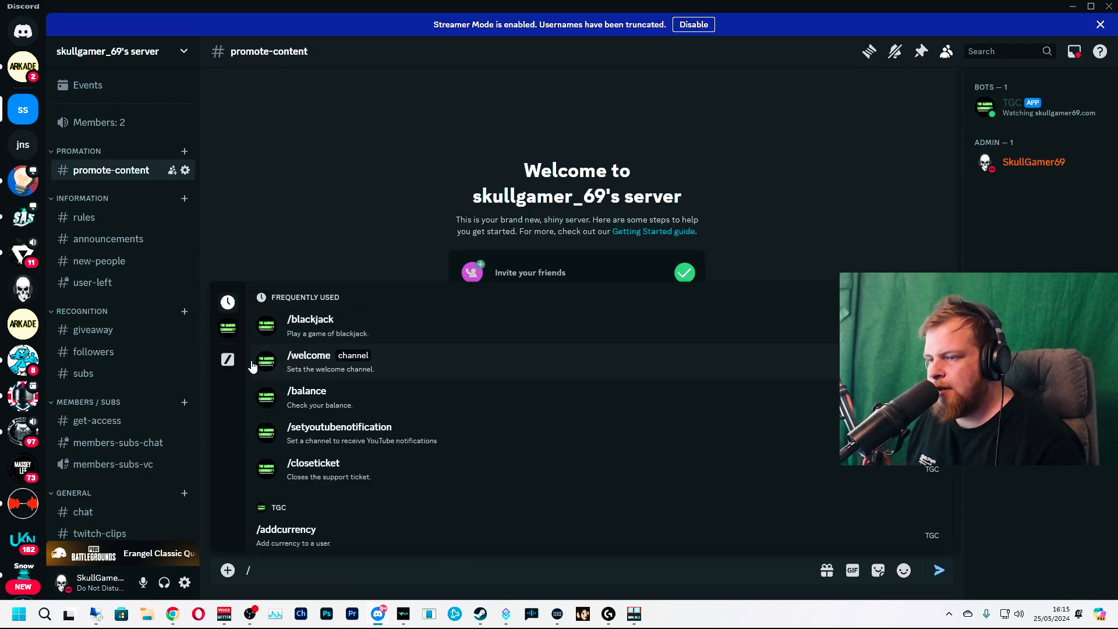
pyautogui.scroll(-5, 305, 393)
pyautogui.scroll(-5, 349, 402)
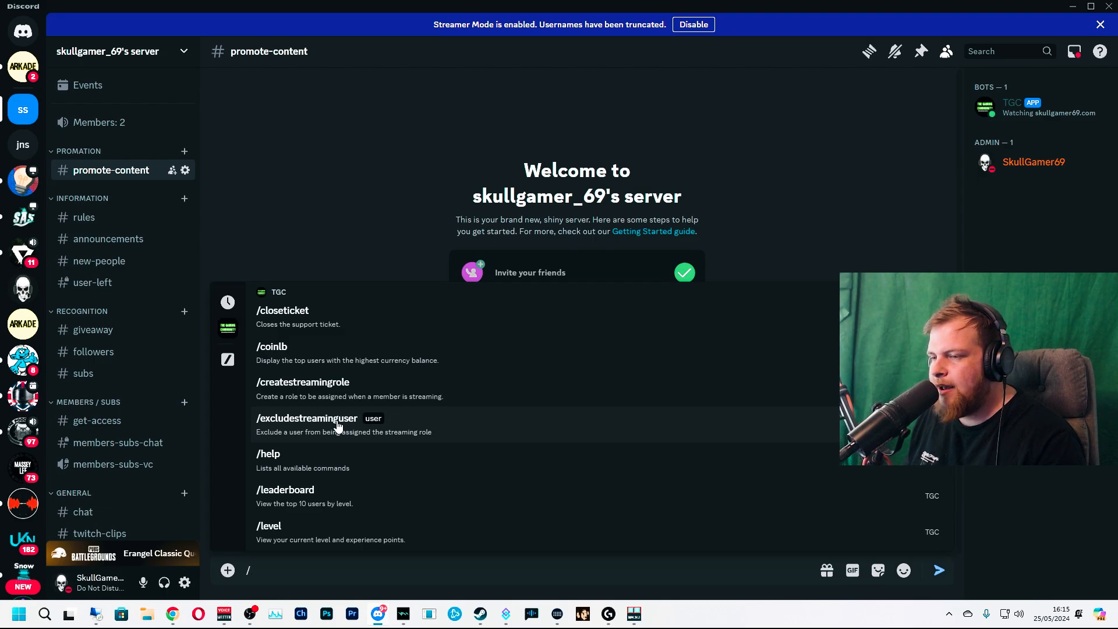
# Send /createstreamingrole, which returns an error, and get back to the message box.
pyautogui.click(341, 395)
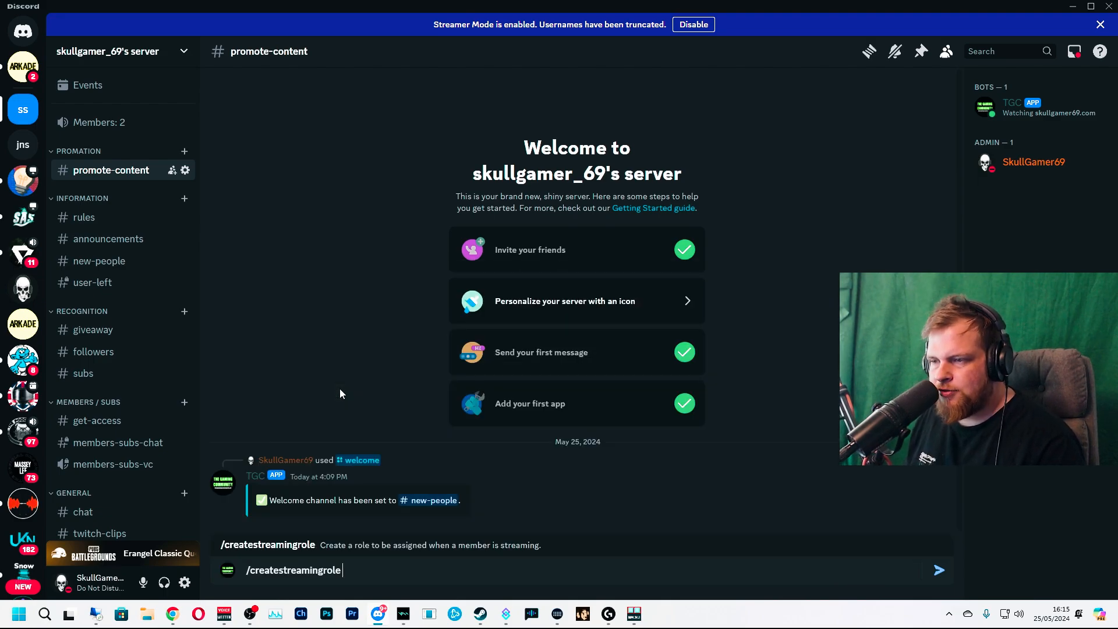
pyautogui.press('Return')
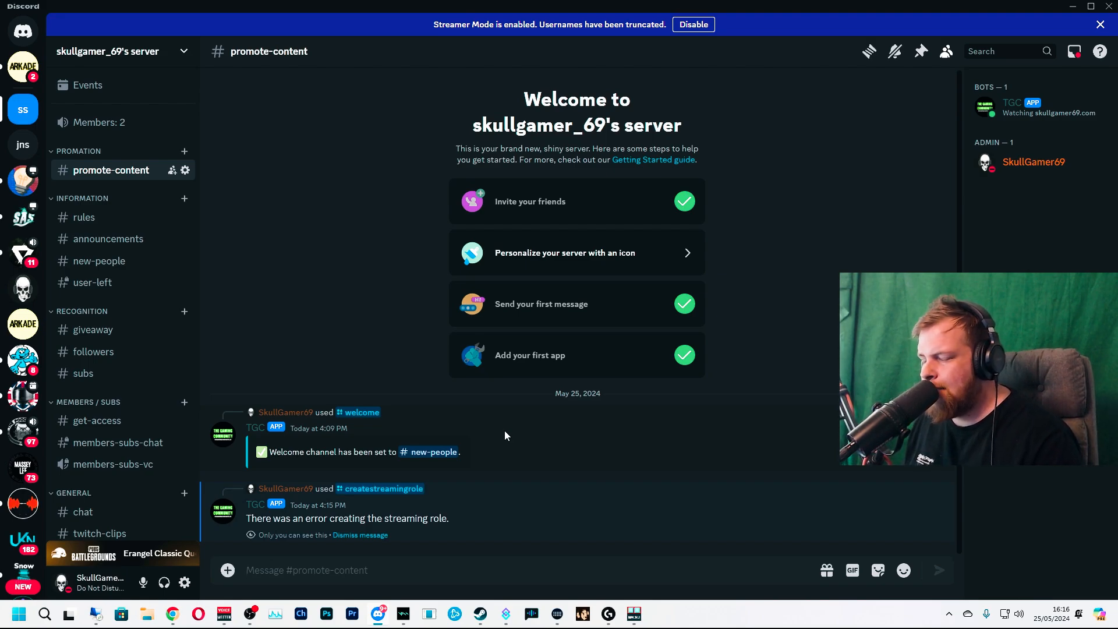
pyautogui.rightClick(1023, 102)
pyautogui.click(1064, 184)
pyautogui.write('/')
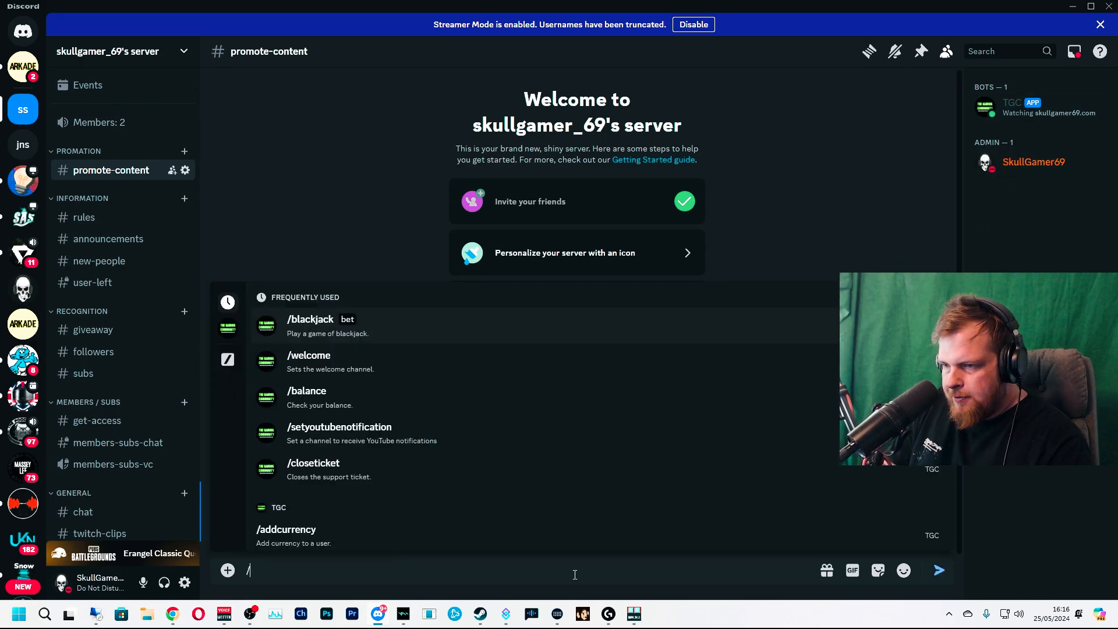
pyautogui.write('s')
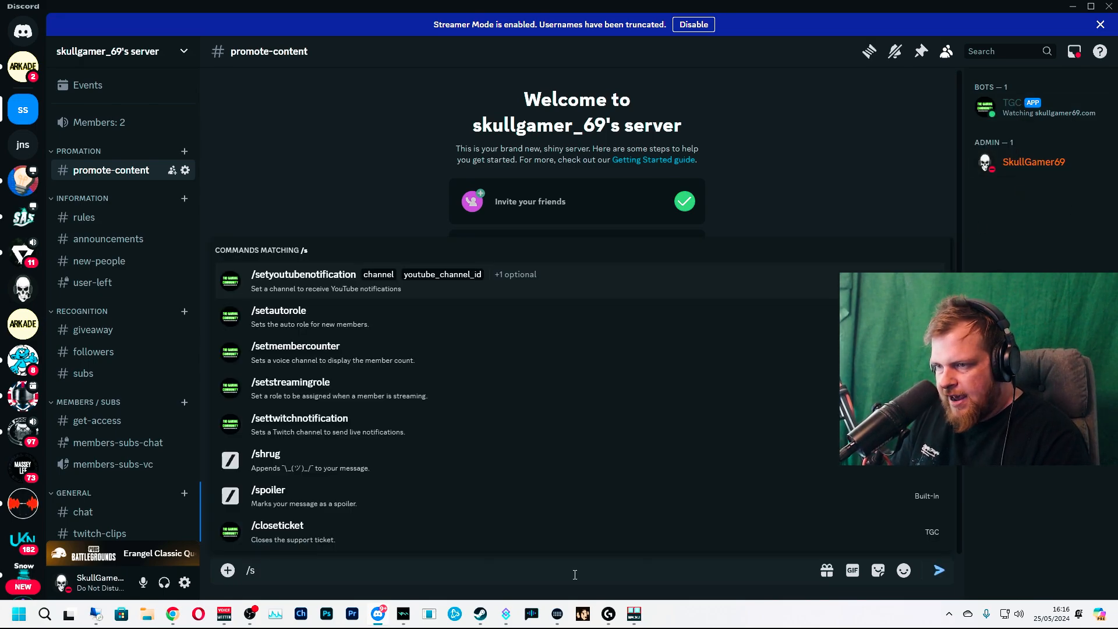
pyautogui.write('et')
pyautogui.press('Return')
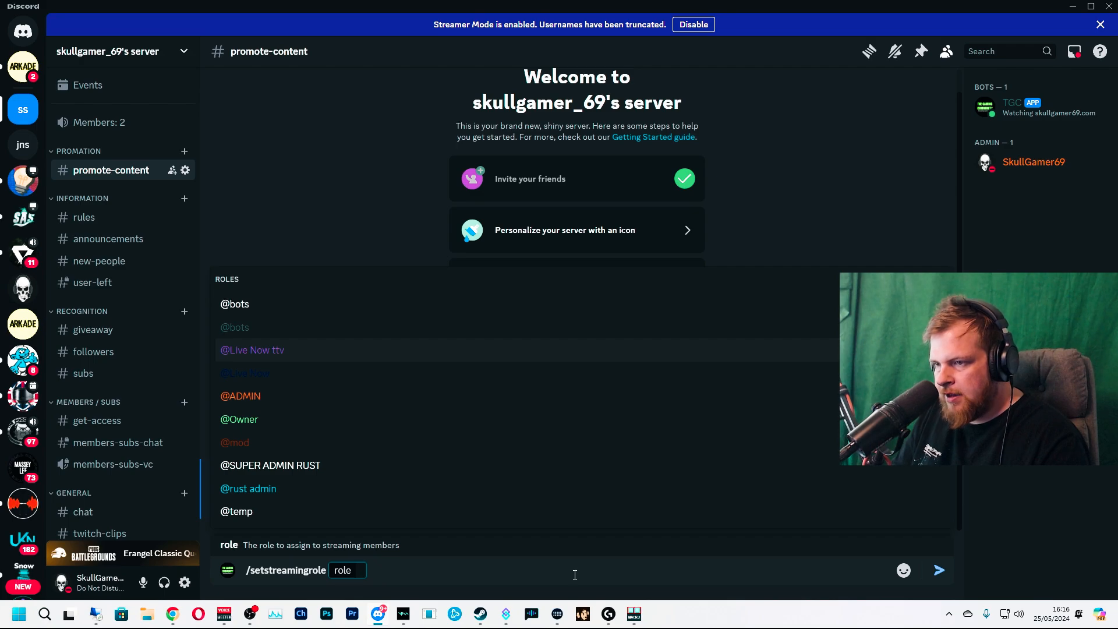
pyautogui.press('Return')
pyautogui.press('Down')
pyautogui.press('Down')
pyautogui.press('Return')
pyautogui.press('Return')
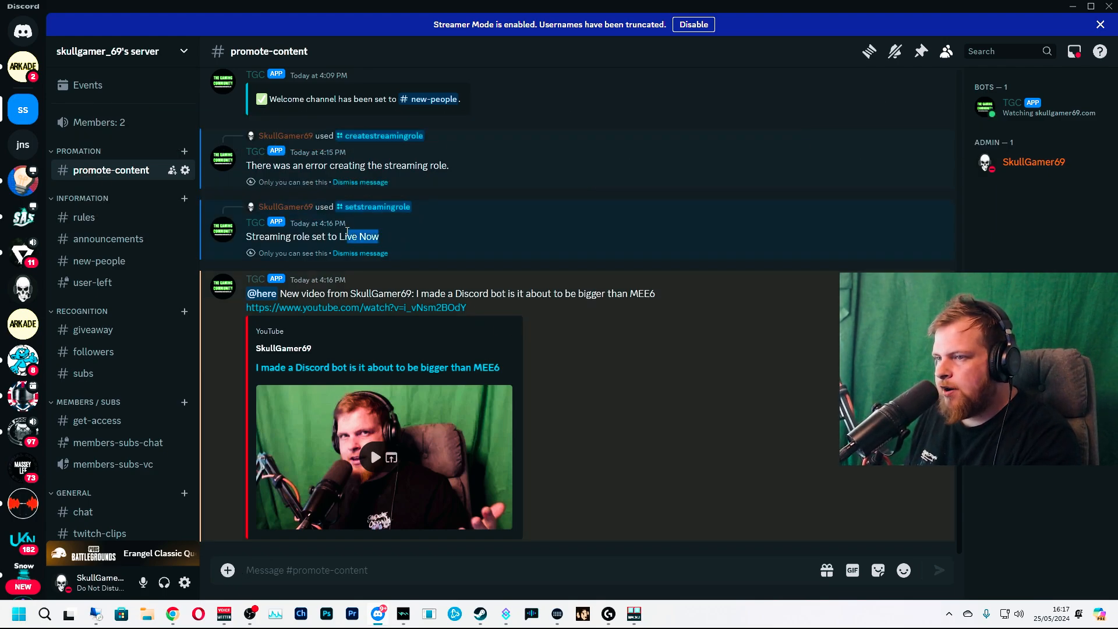
pyautogui.moveTo(380, 237); pyautogui.dragTo(245, 237)
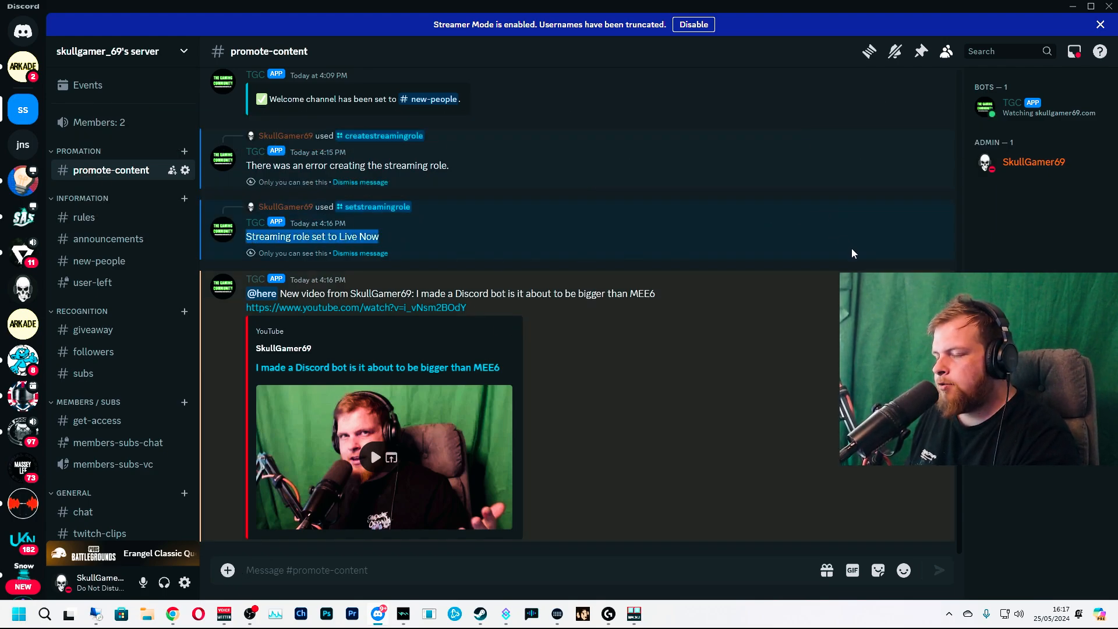
# Assign the Live Now role to the admin member from the member list.
pyautogui.rightClick(1009, 174)
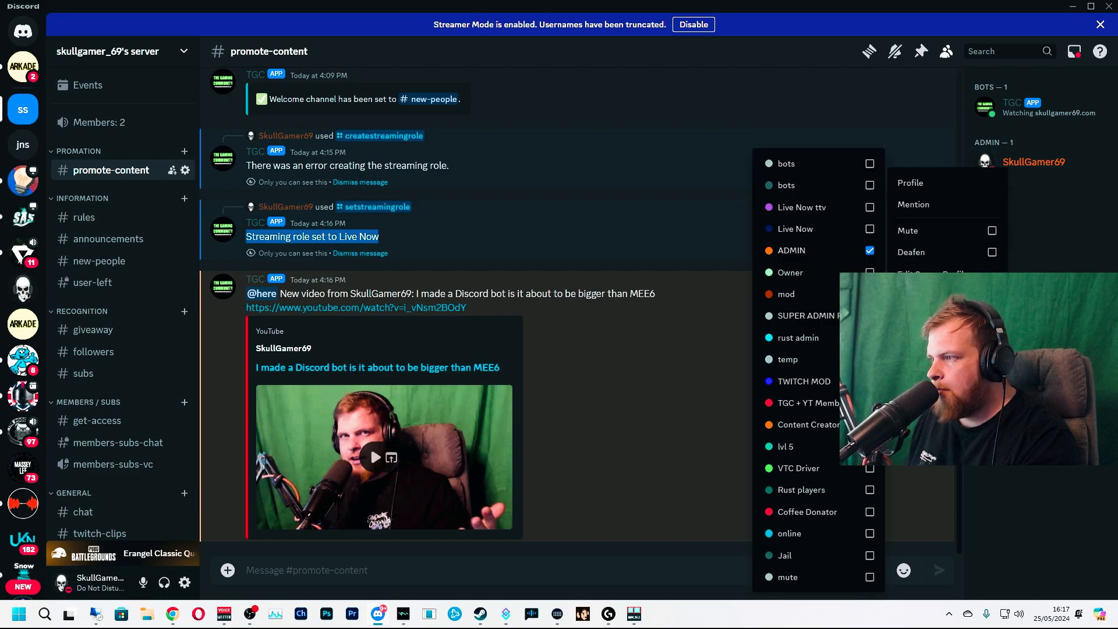
pyautogui.click(869, 229)
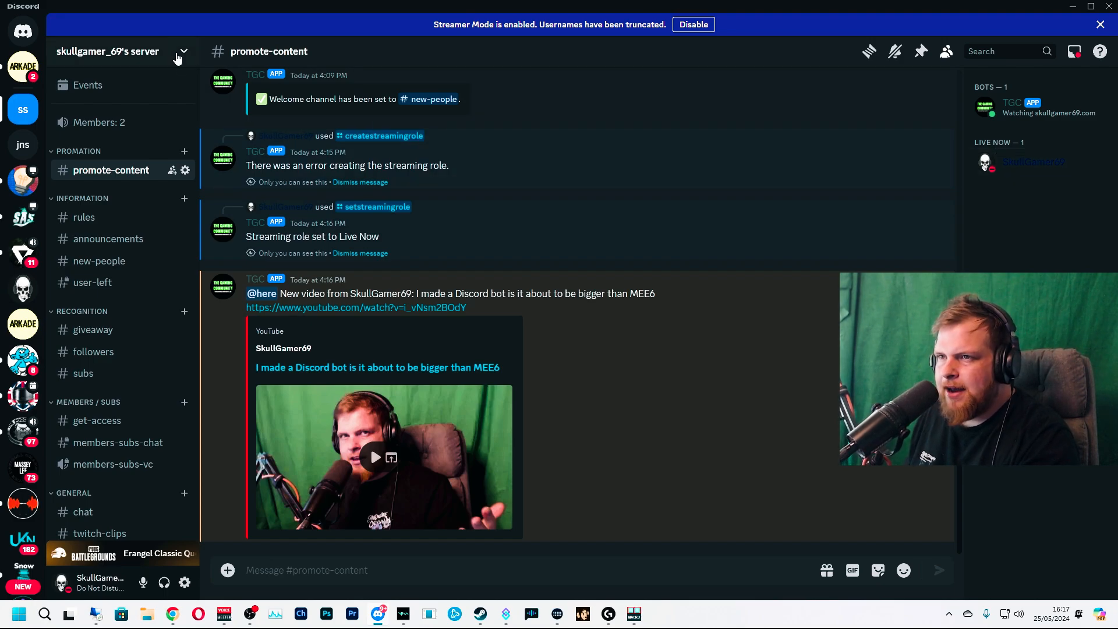
# Check the Roles page in Server Settings, then return to #promote-content.
pyautogui.click(183, 50)
pyautogui.click(136, 138)
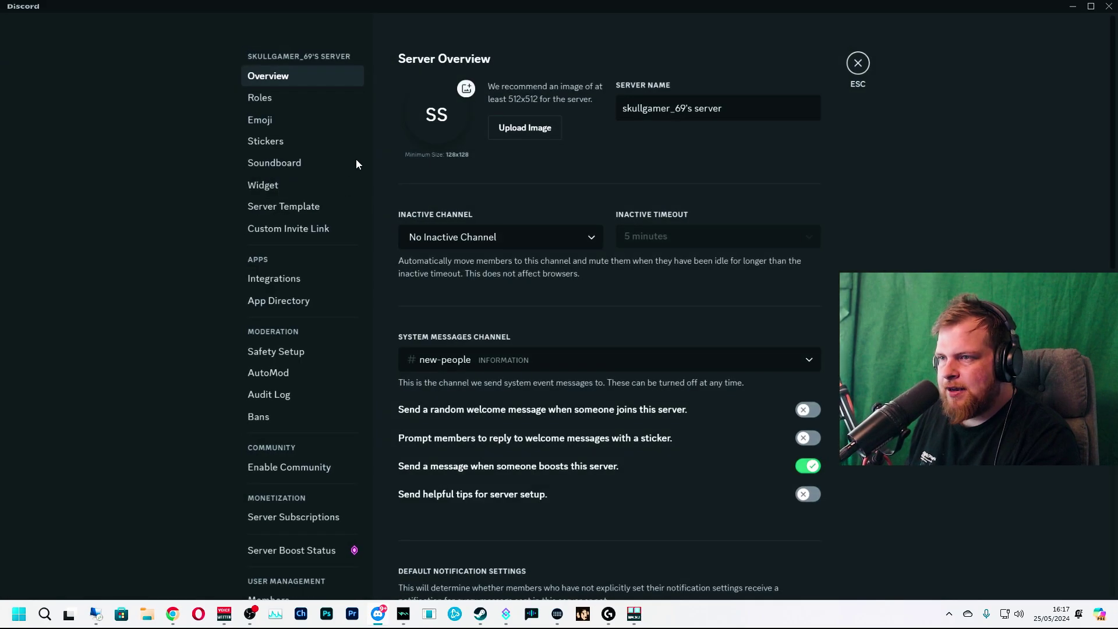
pyautogui.click(259, 97)
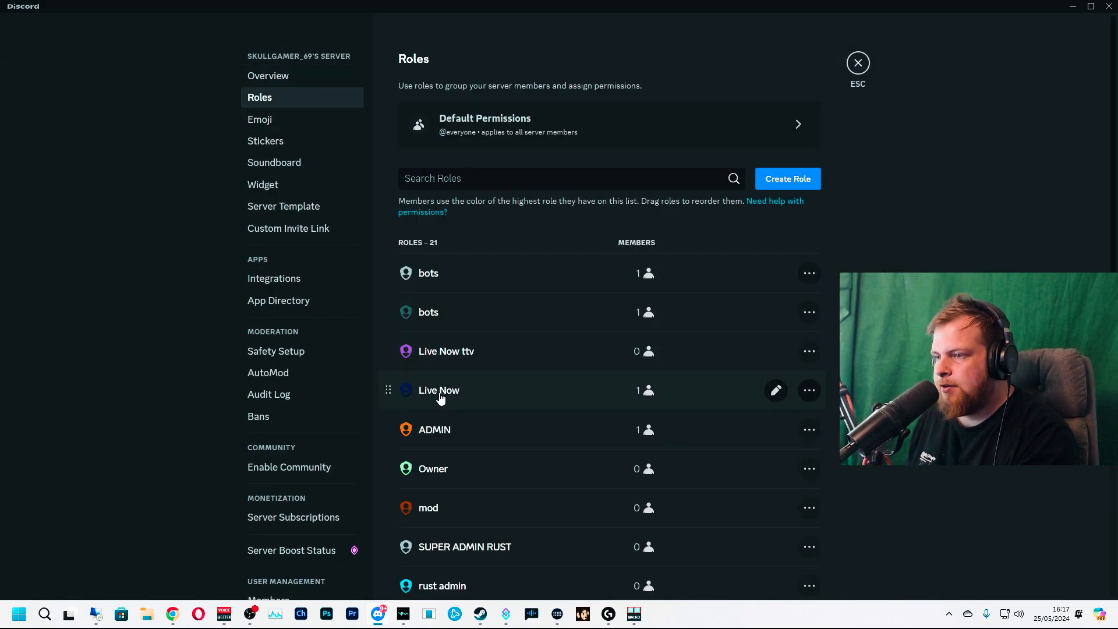
pyautogui.press('Escape')
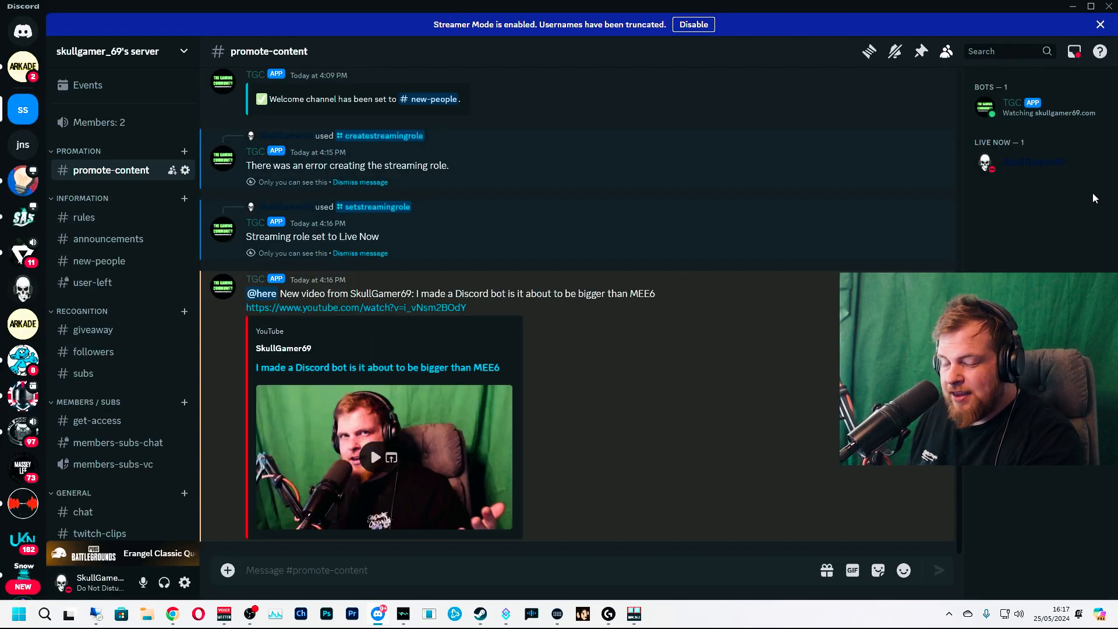